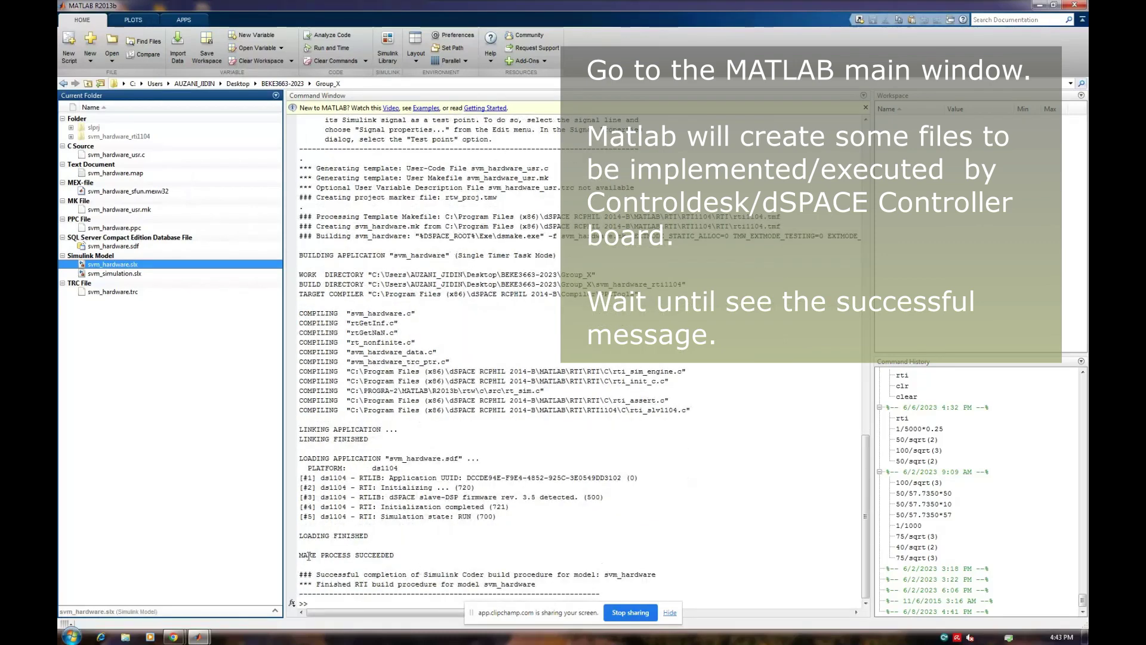
- Check the make process result at the end of the build log, and switch to dSPACE ControlDesk 5.3
{"action": "left_click_drag", "start_coordinate": [300, 554], "coordinate": [407, 552]}
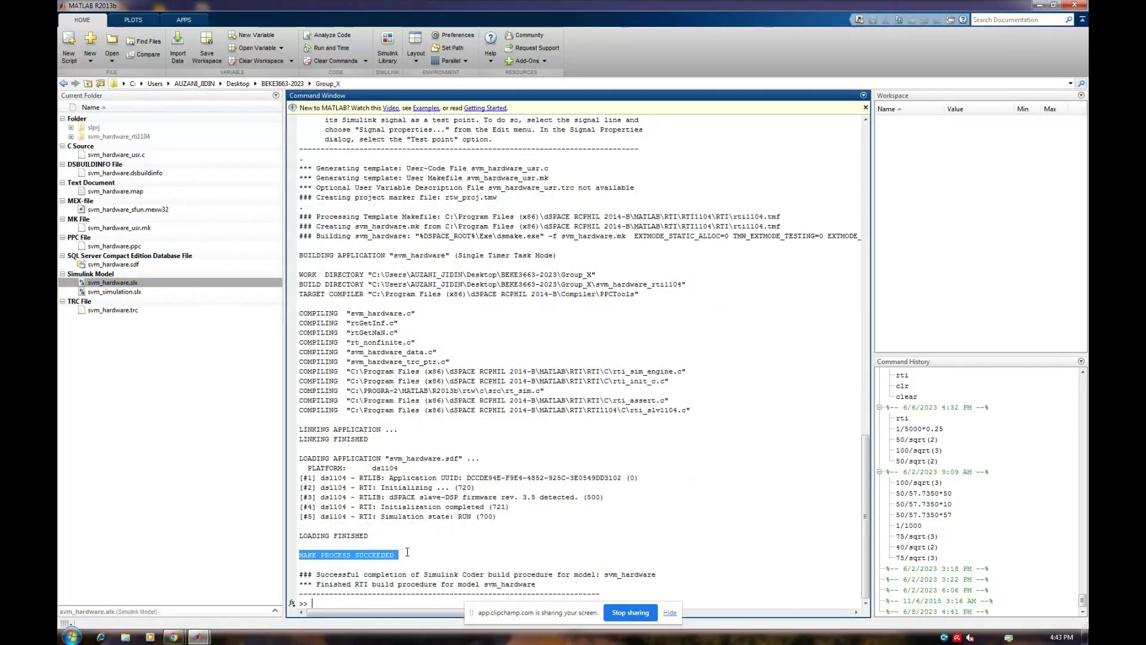
{"action": "left_click", "coordinate": [443, 552]}
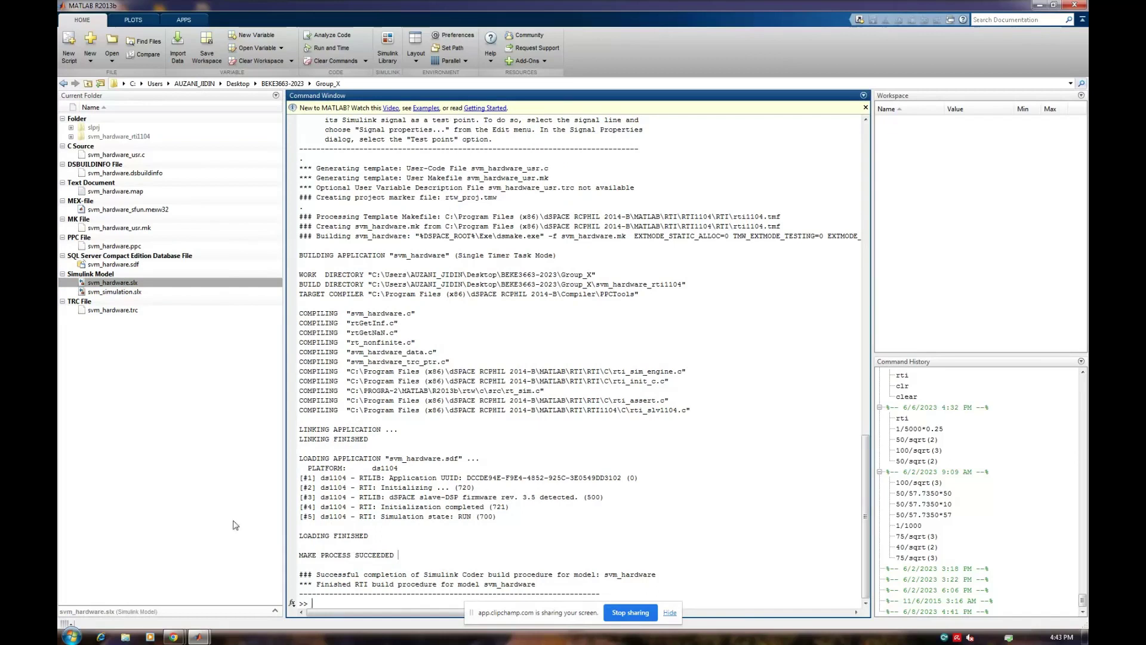
{"action": "left_click", "coordinate": [71, 636]}
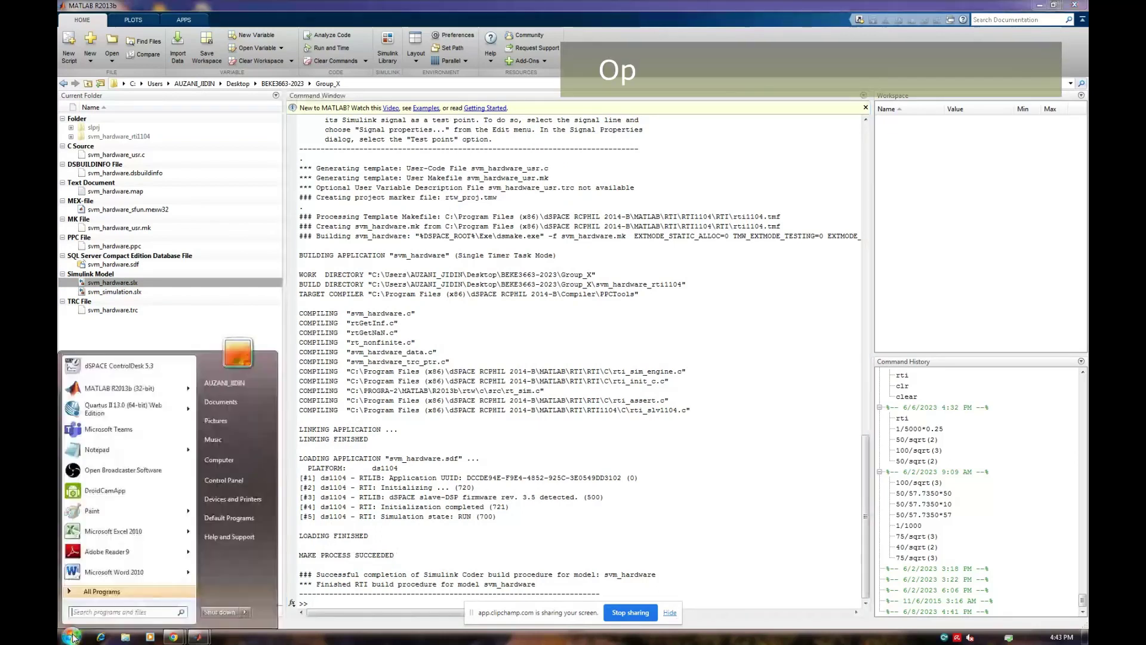
{"action": "left_click", "coordinate": [128, 372]}
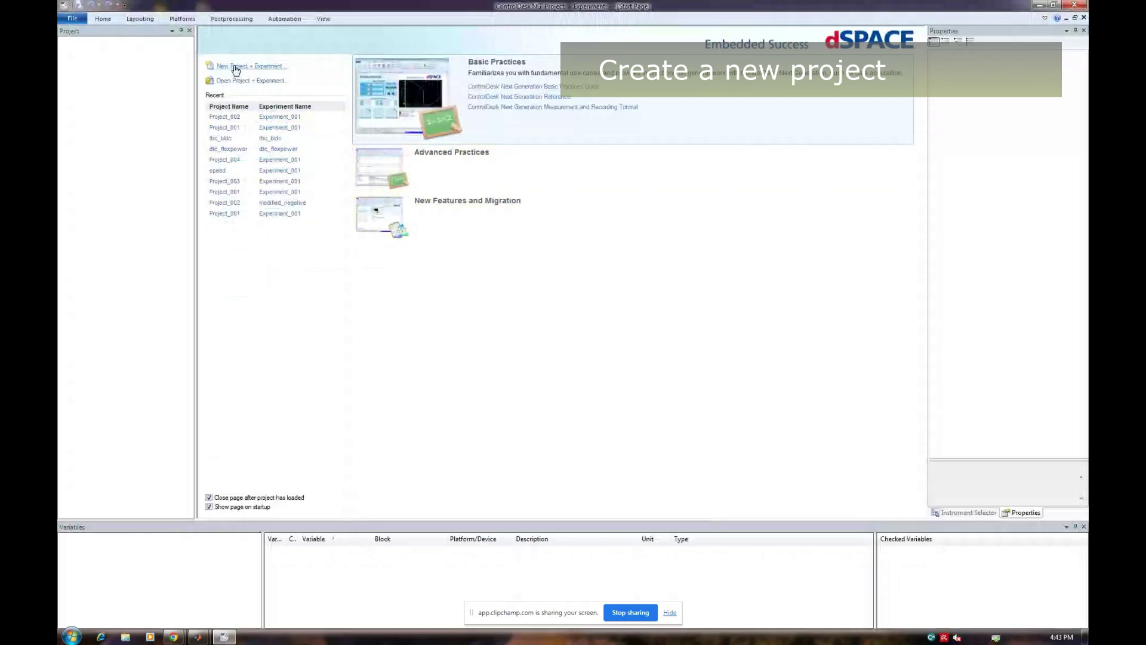
- Start a new project with experiment and add the BEKE3663-2023\Group_X folder to the root directories
{"action": "left_click", "coordinate": [261, 67]}
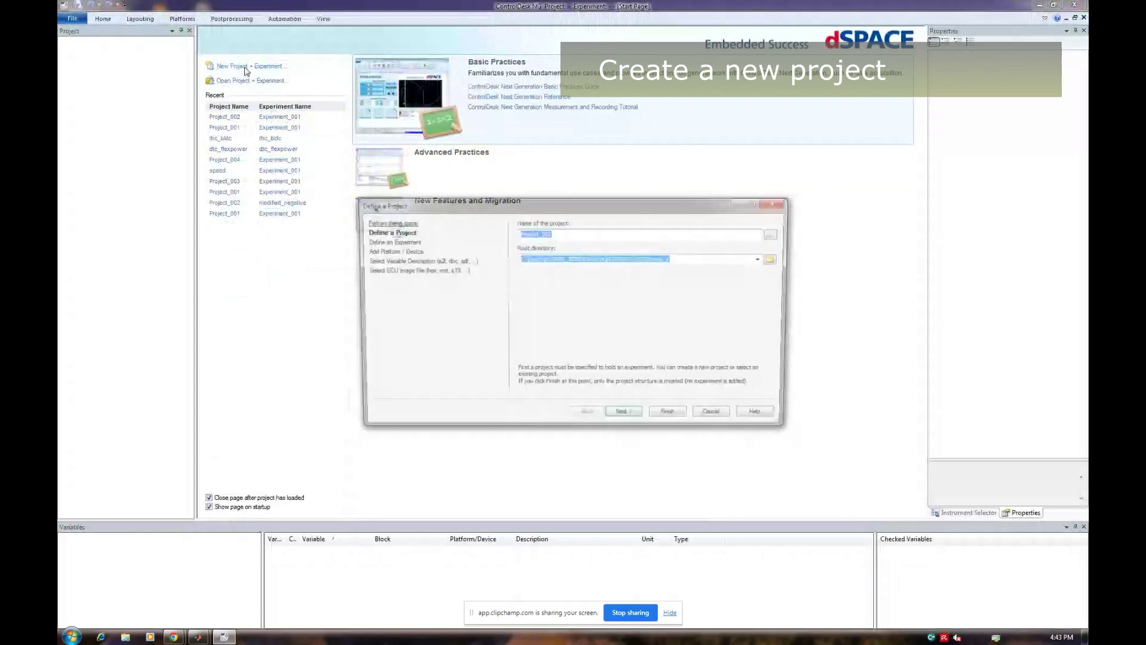
{"action": "left_click", "coordinate": [778, 258]}
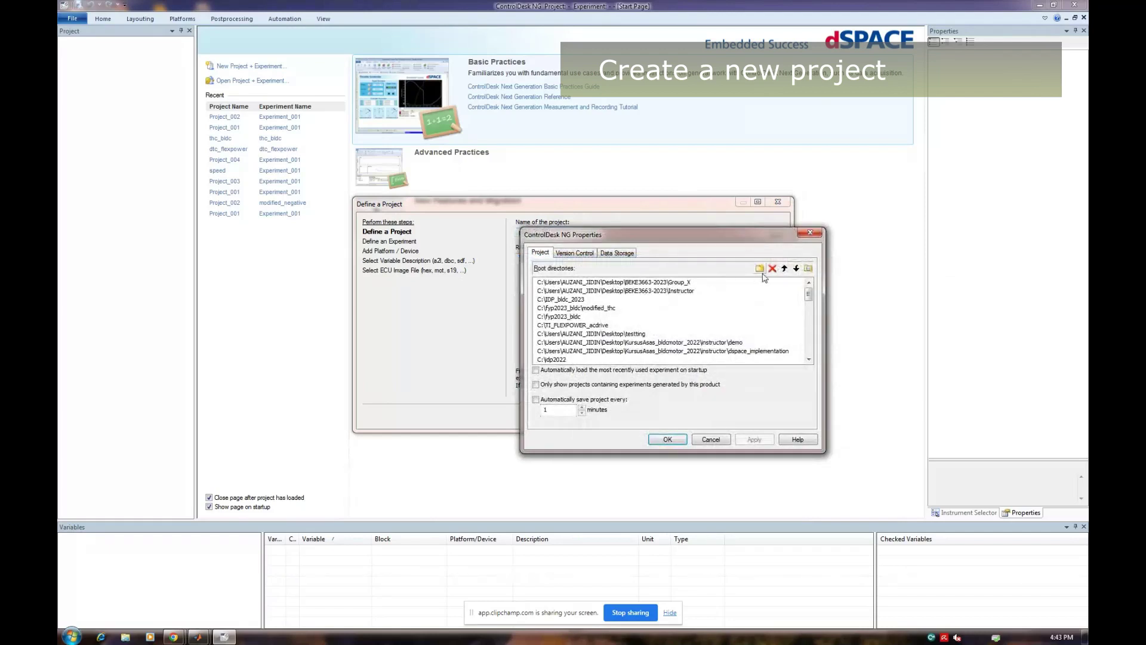
{"action": "left_click", "coordinate": [759, 268]}
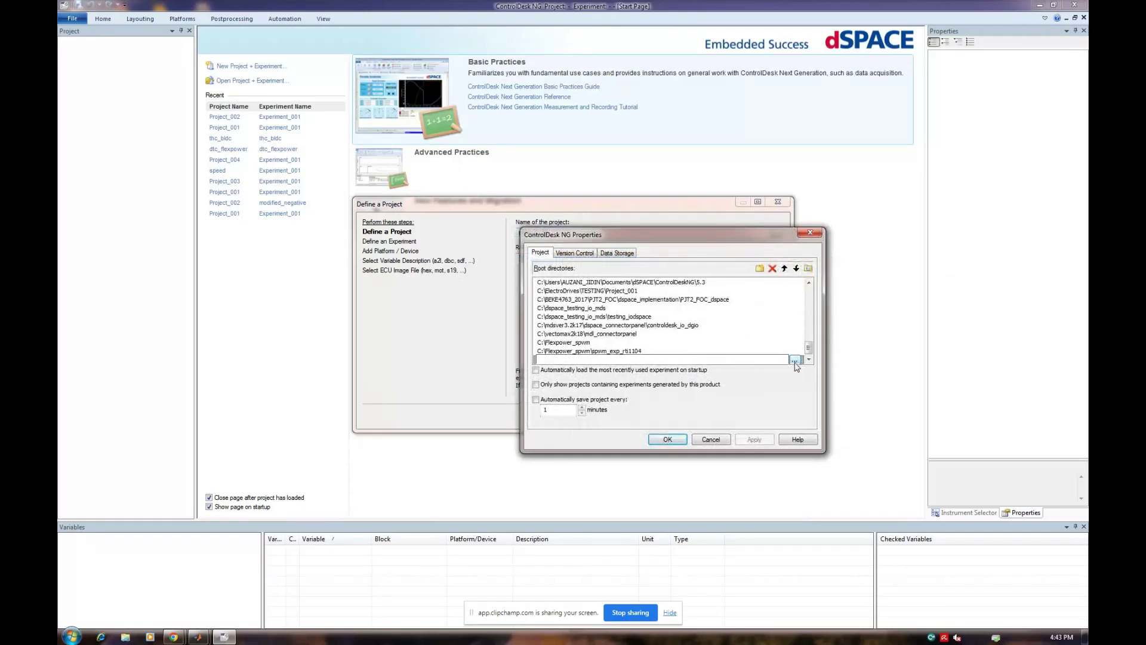
{"action": "left_click", "coordinate": [795, 360]}
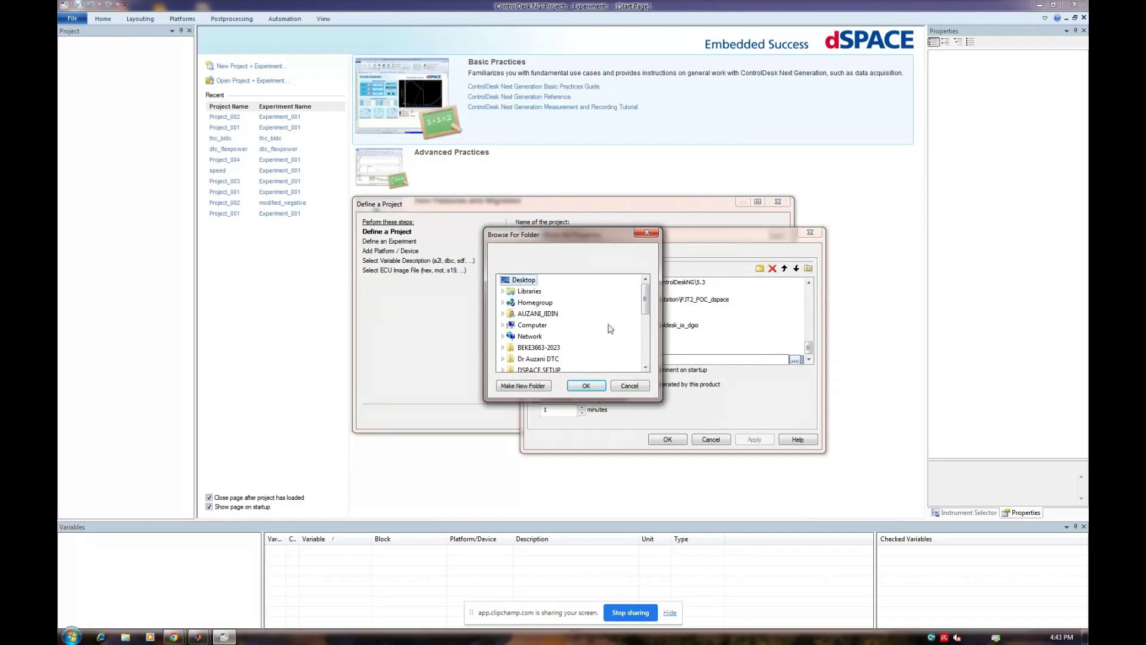
{"action": "double_click", "coordinate": [538, 347]}
{"action": "left_click", "coordinate": [533, 359]}
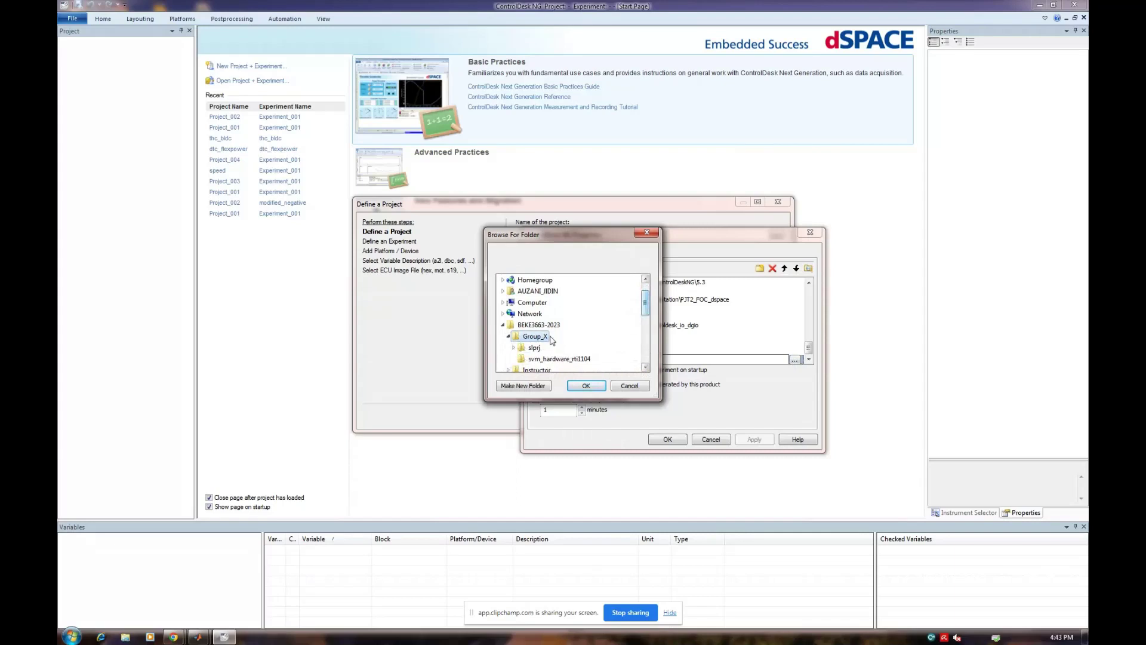
{"action": "left_click", "coordinate": [586, 387]}
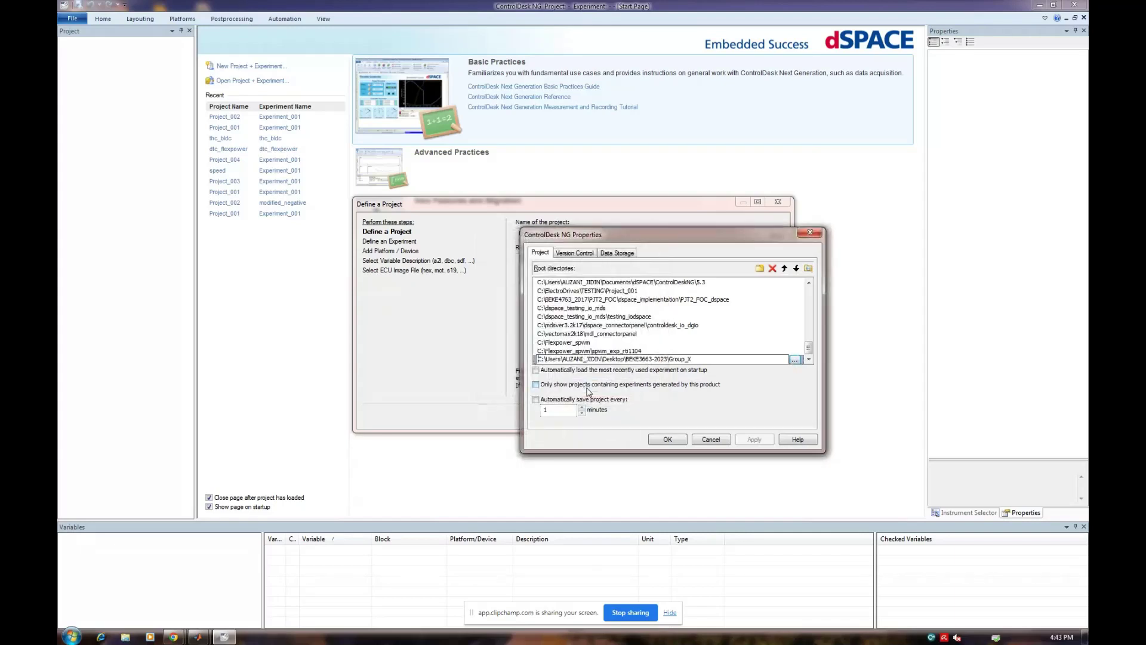
- Apply the root directory list with Group_X selected as the project's root directory, and close the properties
{"action": "left_click", "coordinate": [662, 441]}
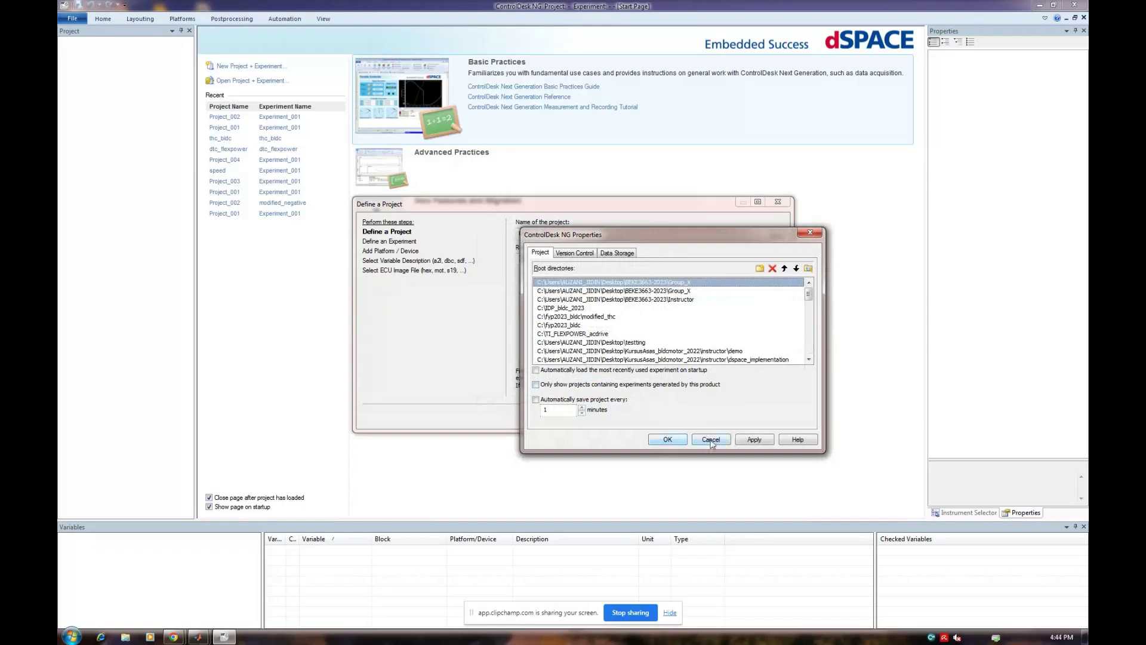
{"action": "left_click", "coordinate": [765, 442]}
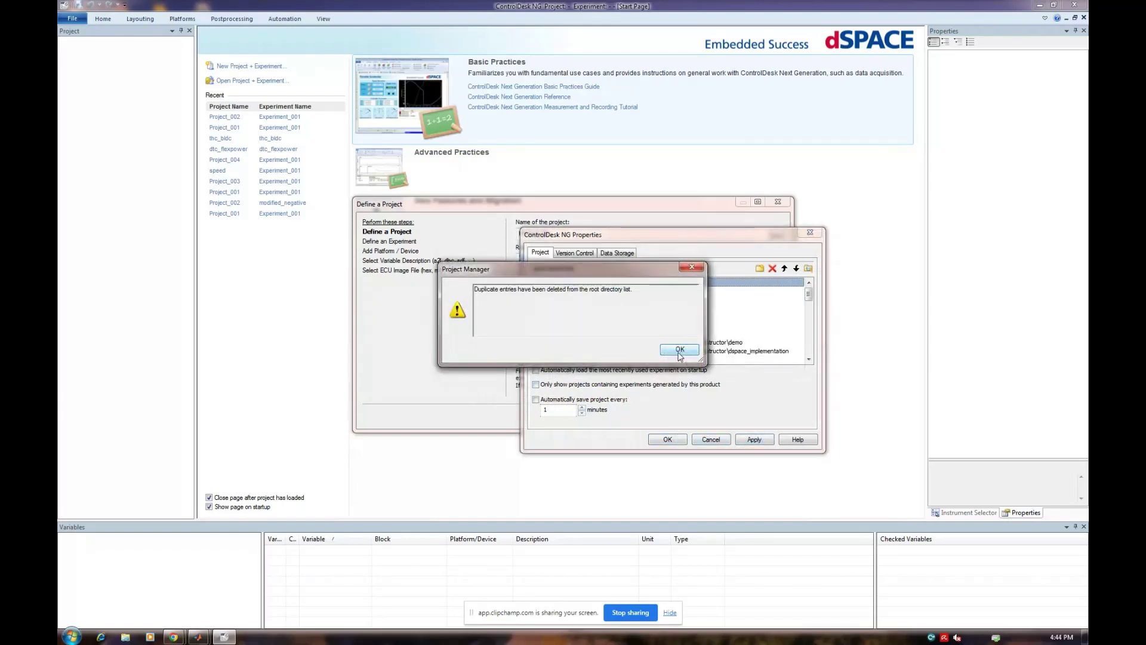
{"action": "left_click", "coordinate": [678, 349]}
{"action": "left_click", "coordinate": [639, 282]}
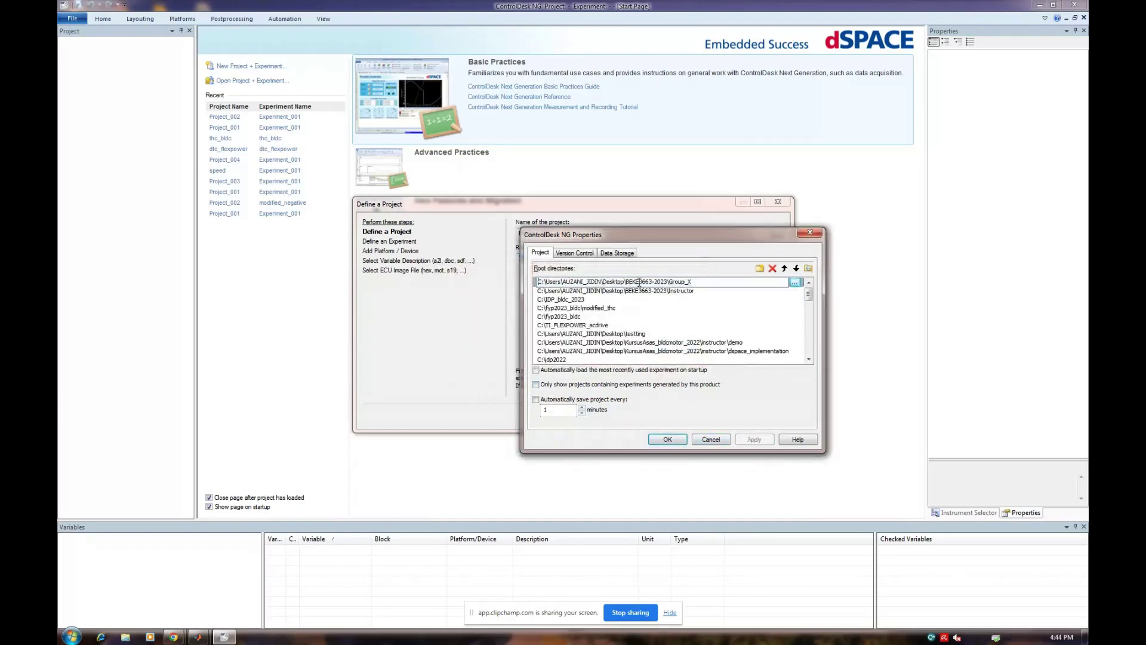
{"action": "left_click", "coordinate": [680, 441]}
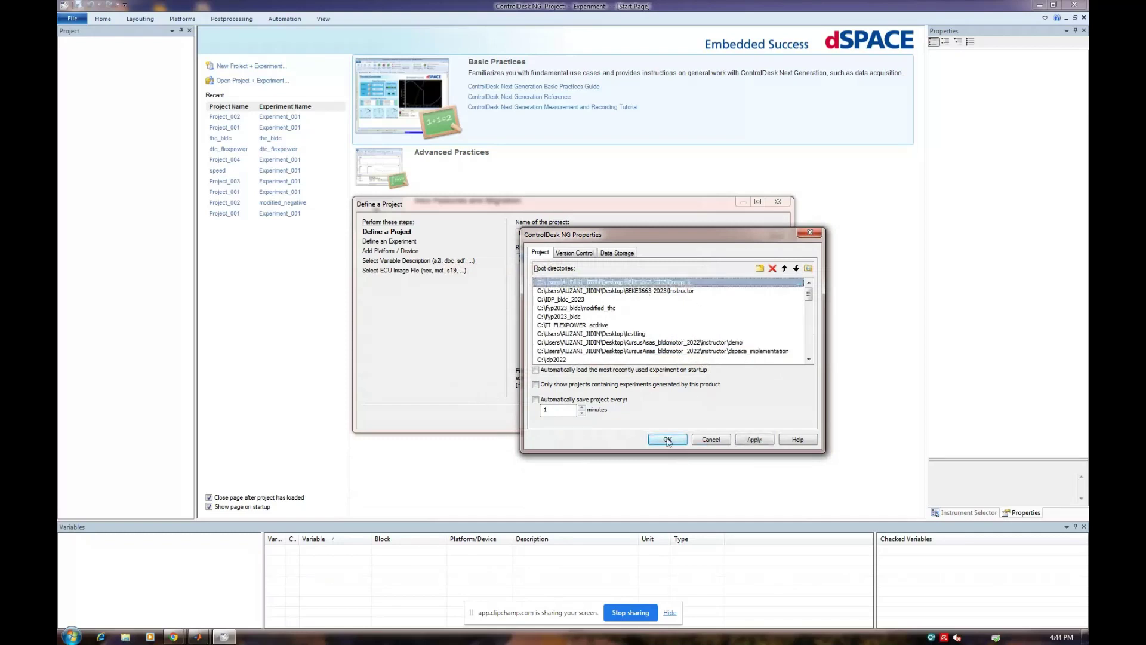
{"action": "left_click", "coordinate": [745, 441]}
{"action": "left_click", "coordinate": [668, 439]}
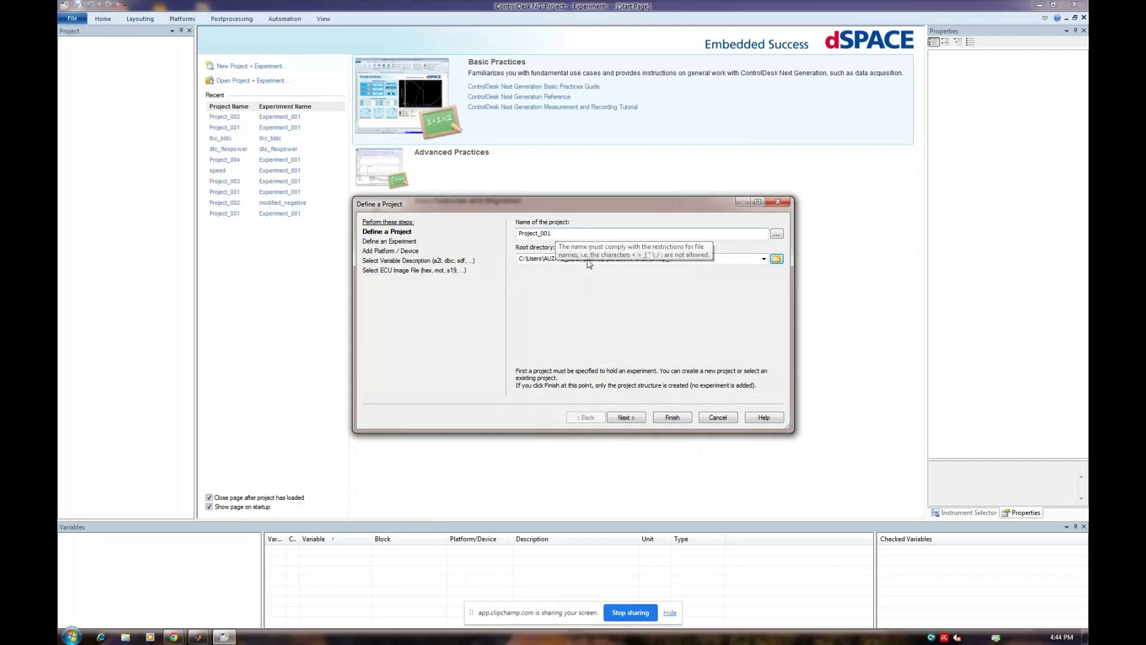
- Accept the names Project_001 and Experiment_001, and use the DS1104 R&D Controller Board (ds1104) as the platform
{"action": "left_click", "coordinate": [626, 417]}
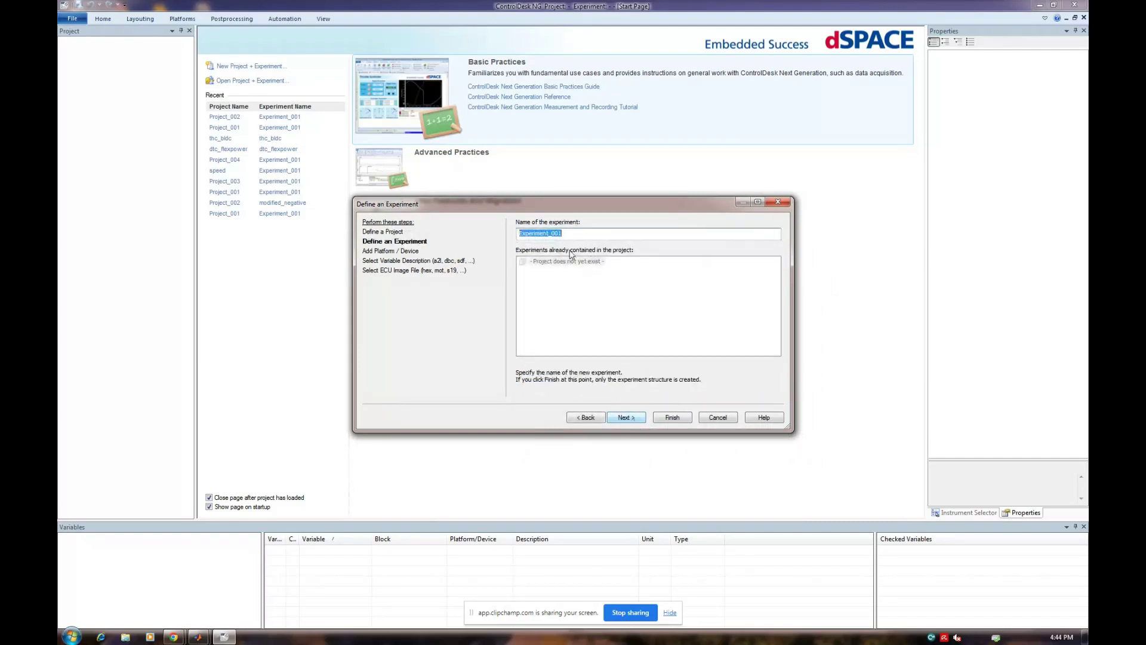
{"action": "left_click", "coordinate": [623, 418]}
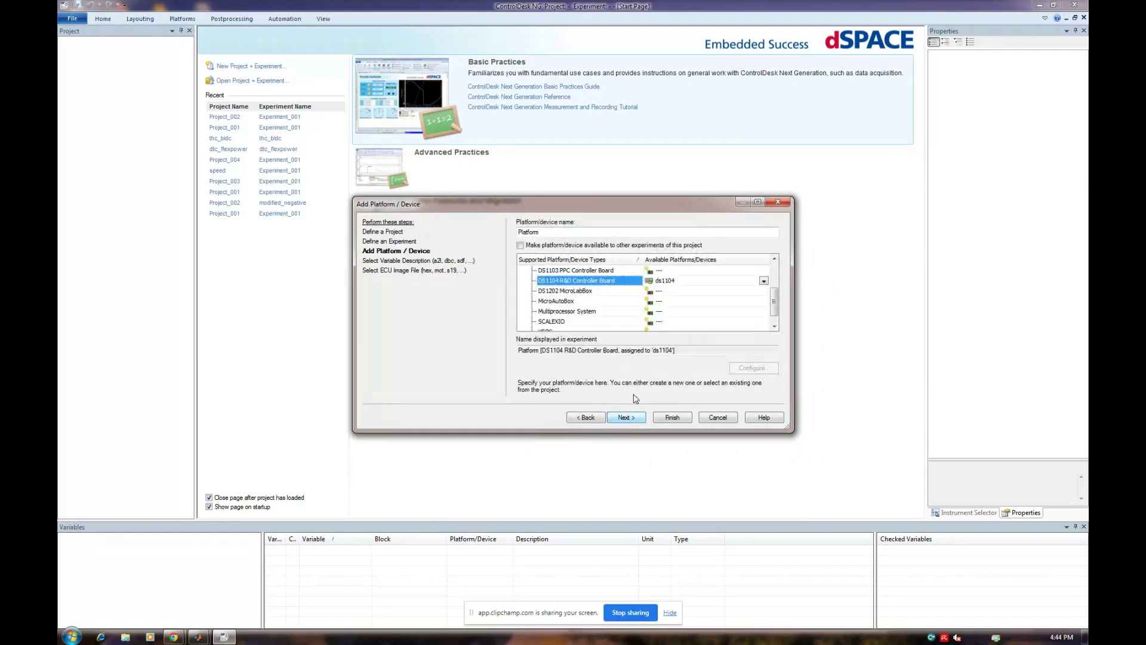
{"action": "left_click", "coordinate": [625, 417]}
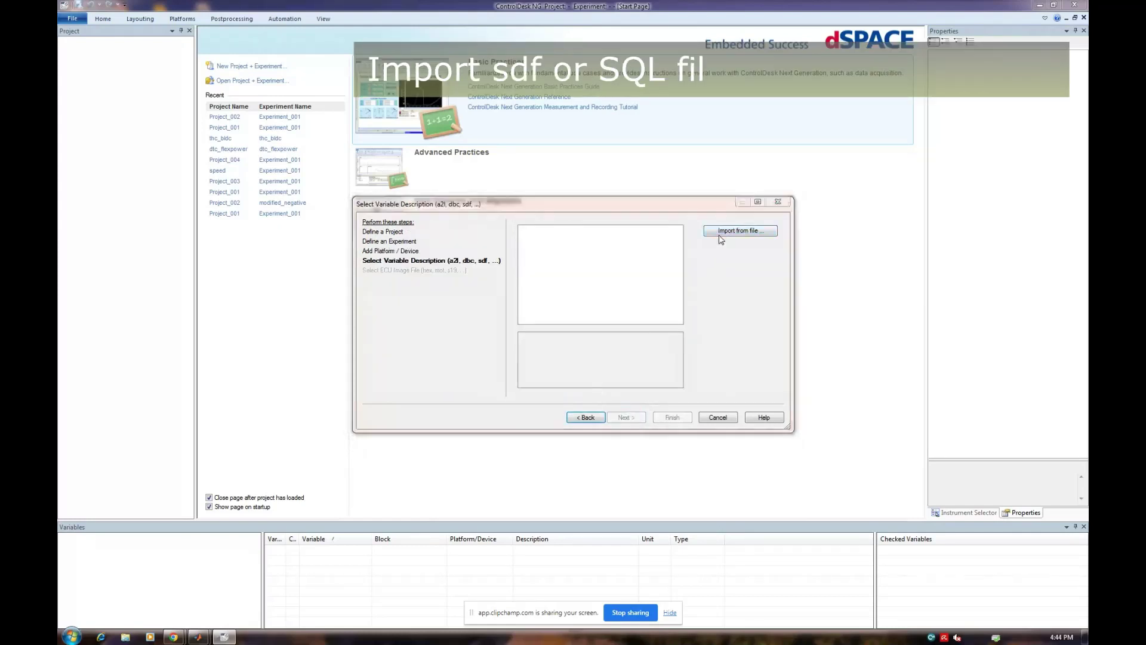
- Import svm_hardware.sdf from the Group_X folder as the variable description and finish creating the project
{"action": "left_click", "coordinate": [720, 233]}
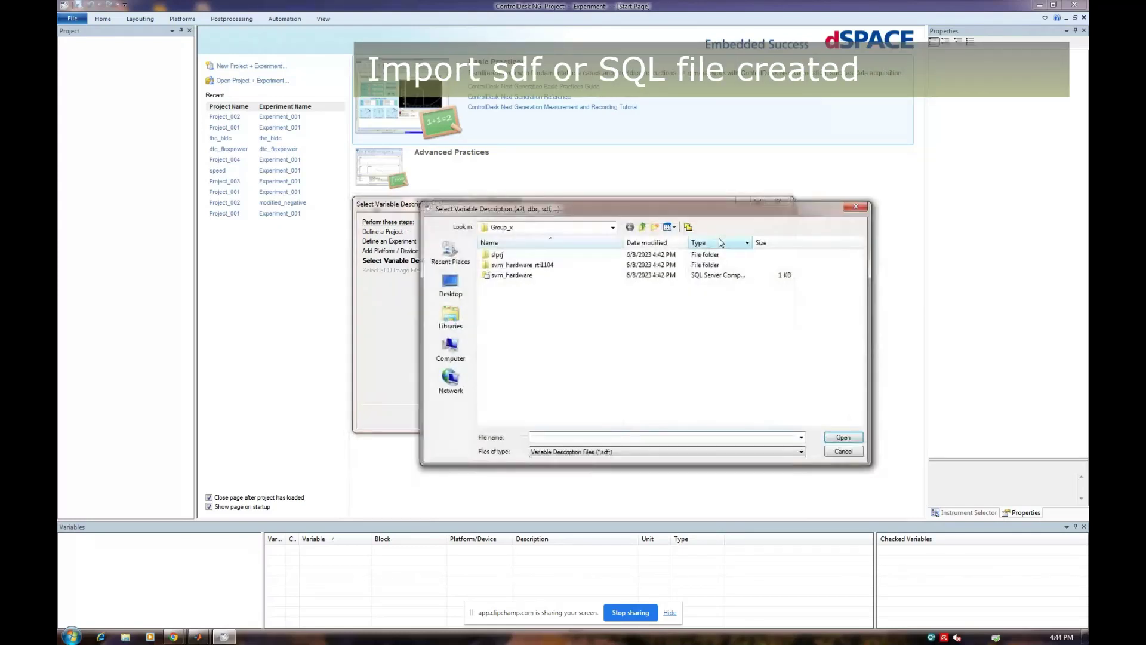
{"action": "left_click", "coordinate": [642, 226]}
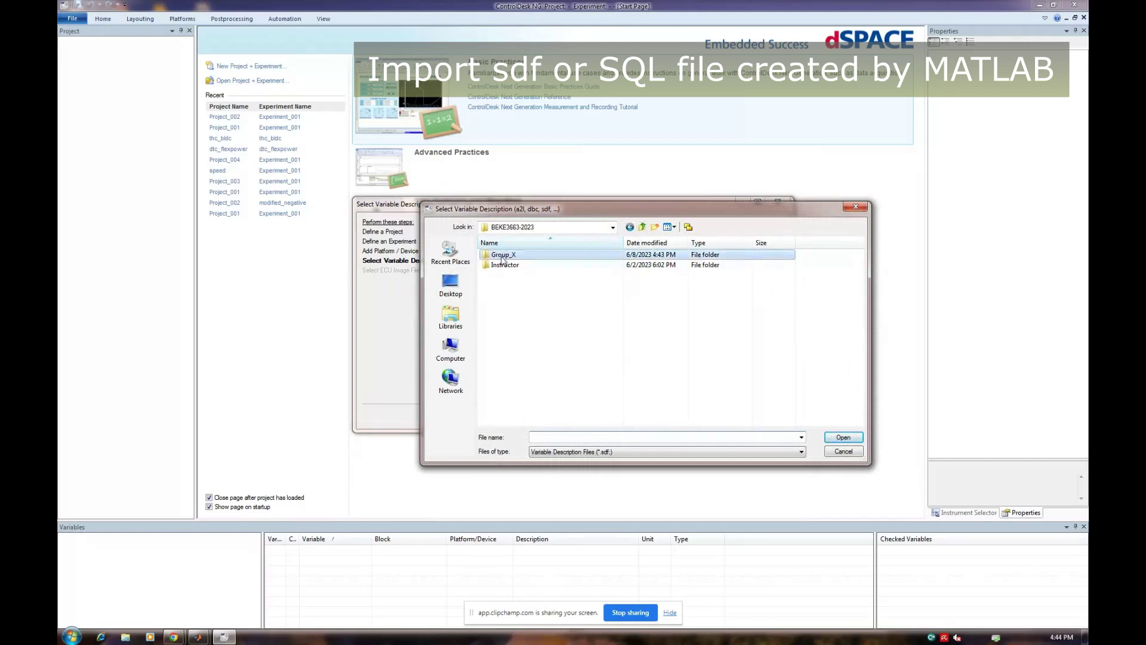
{"action": "double_click", "coordinate": [502, 256]}
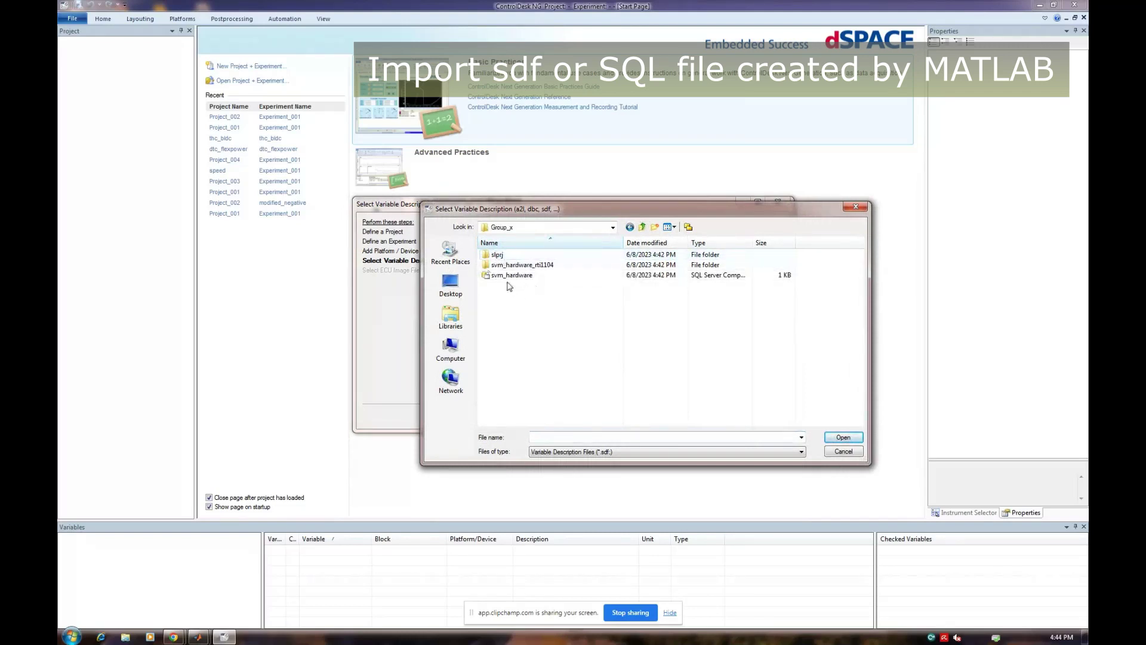
{"action": "left_click", "coordinate": [511, 275]}
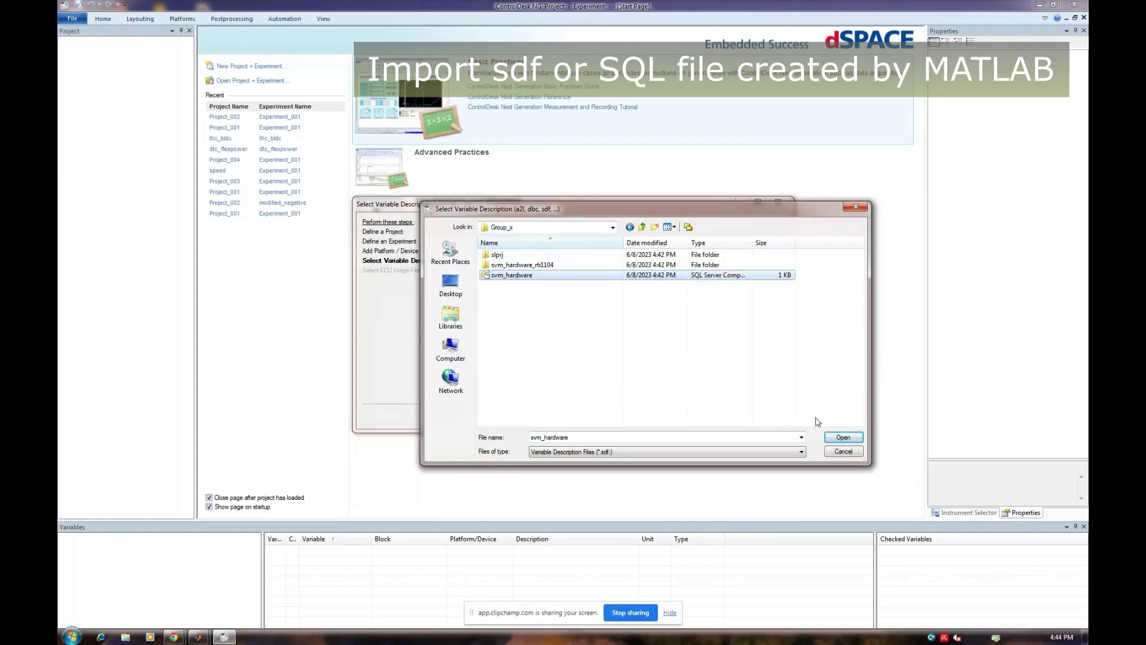
{"action": "left_click", "coordinate": [843, 437]}
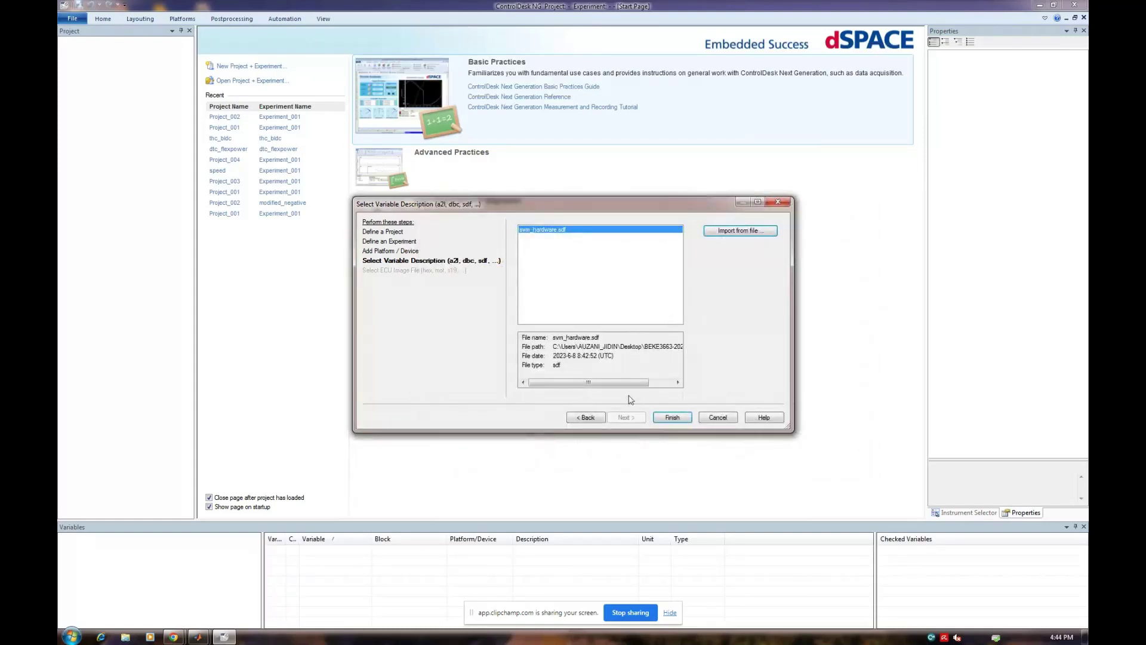
{"action": "left_click", "coordinate": [672, 417]}
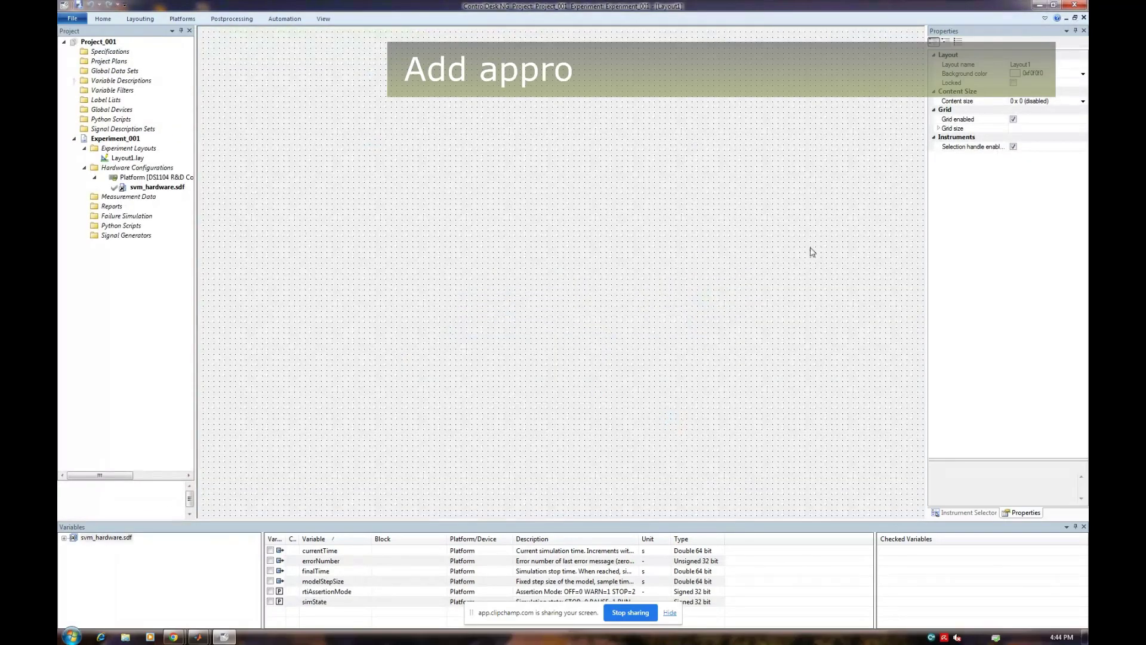
- Place a Push Button instrument in the upper-left area of the empty Layout1
{"action": "left_click", "coordinate": [967, 513]}
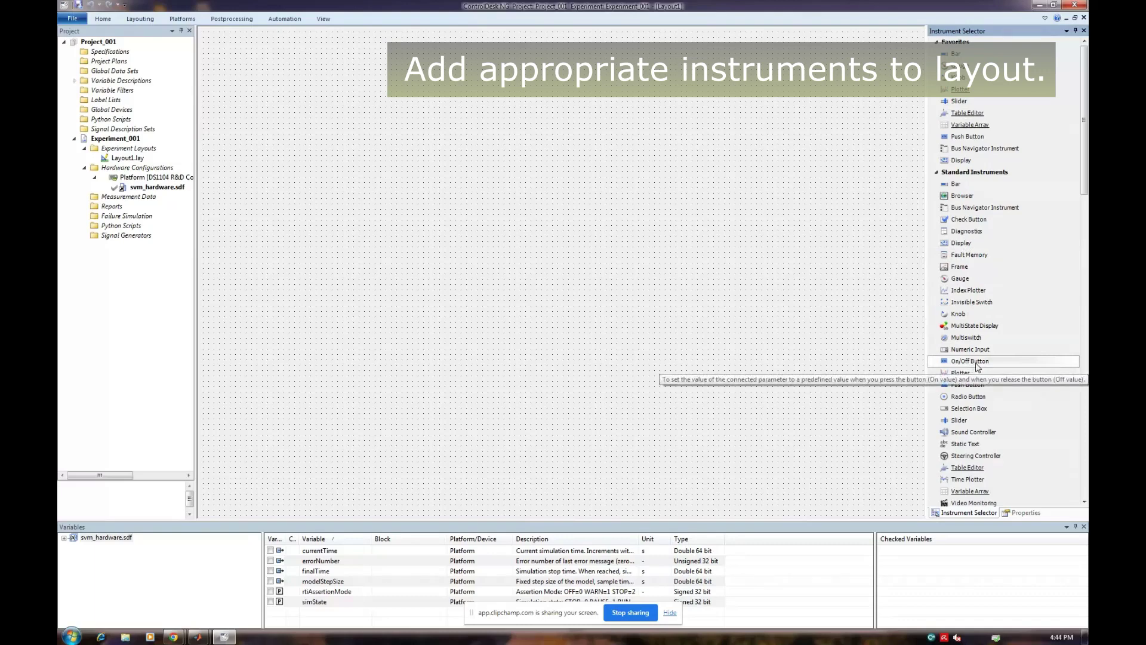
{"action": "left_click", "coordinate": [973, 386]}
{"action": "left_click_drag", "start_coordinate": [337, 127], "coordinate": [451, 247]}
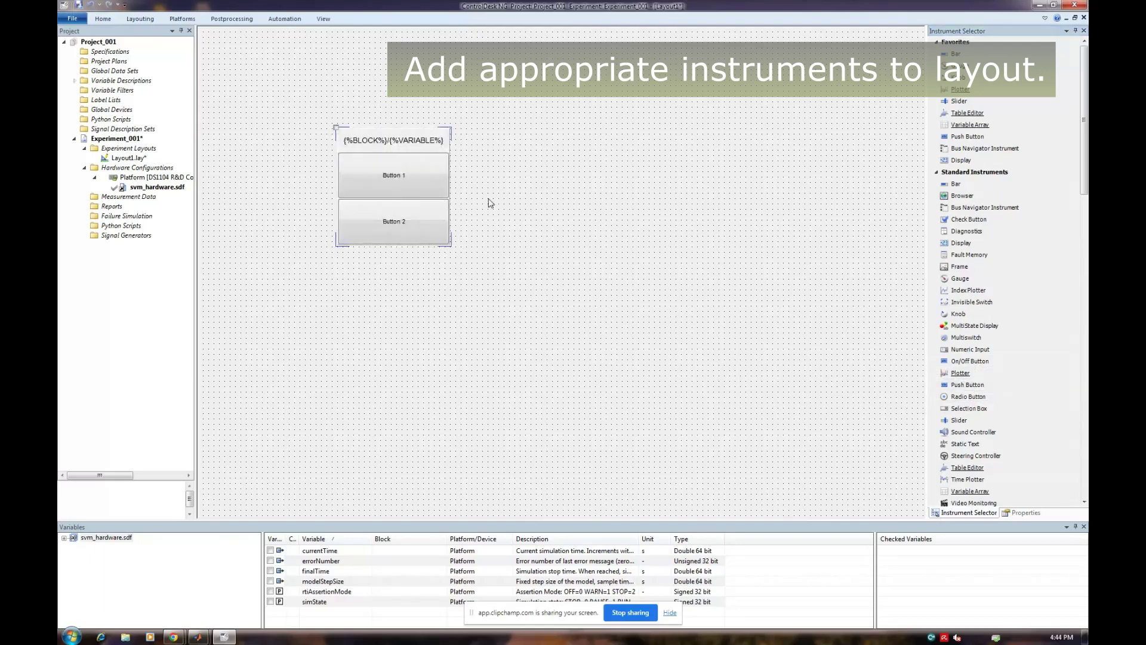
- In the push button's instrument properties, set the first button's text to Low Speed and its value to 10
{"action": "right_click", "coordinate": [414, 140]}
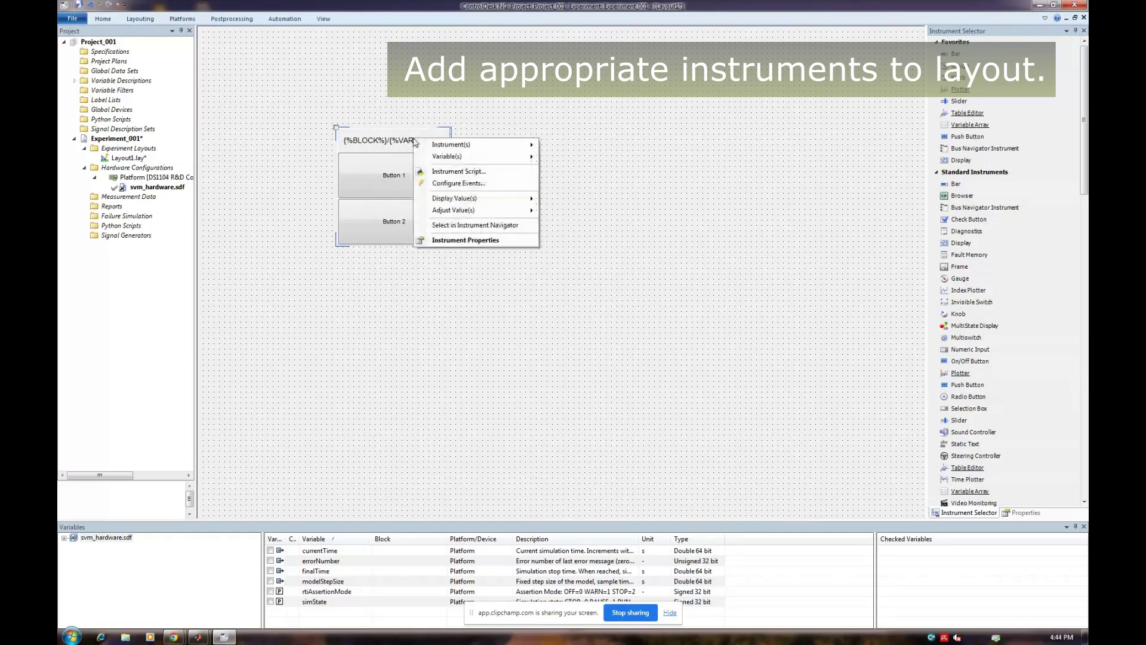
{"action": "left_click", "coordinate": [469, 241]}
{"action": "left_click", "coordinate": [1082, 182]}
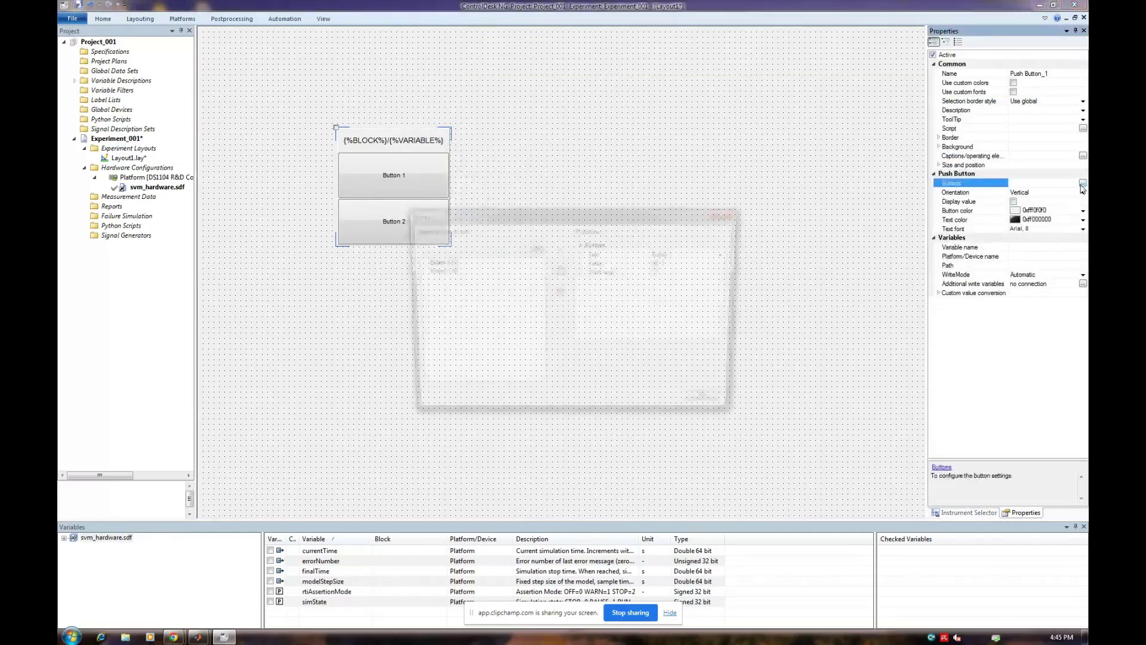
{"action": "left_click", "coordinate": [441, 262]}
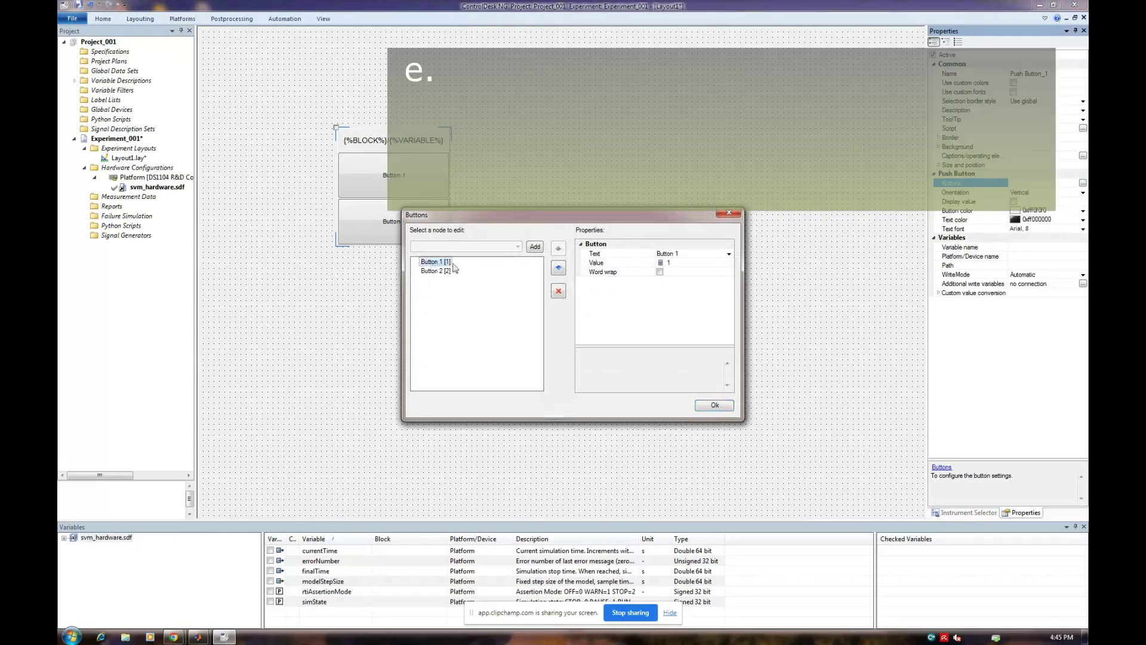
{"action": "left_click", "coordinate": [678, 254]}
{"action": "type", "text": "Low Speed"}
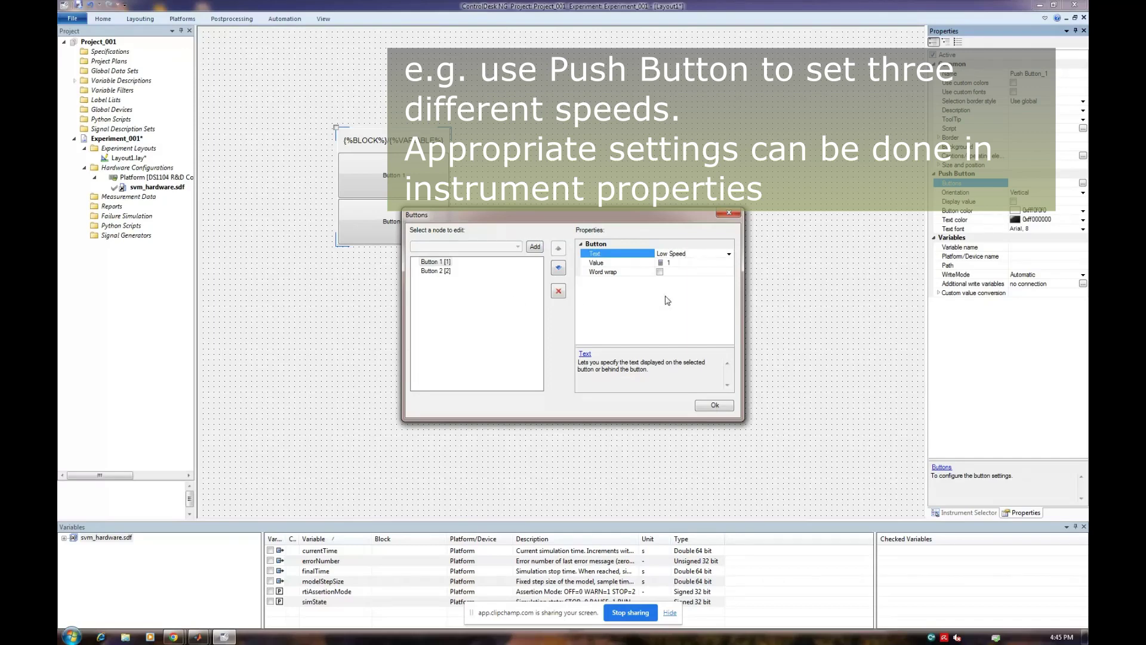
{"action": "left_click", "coordinate": [672, 262]}
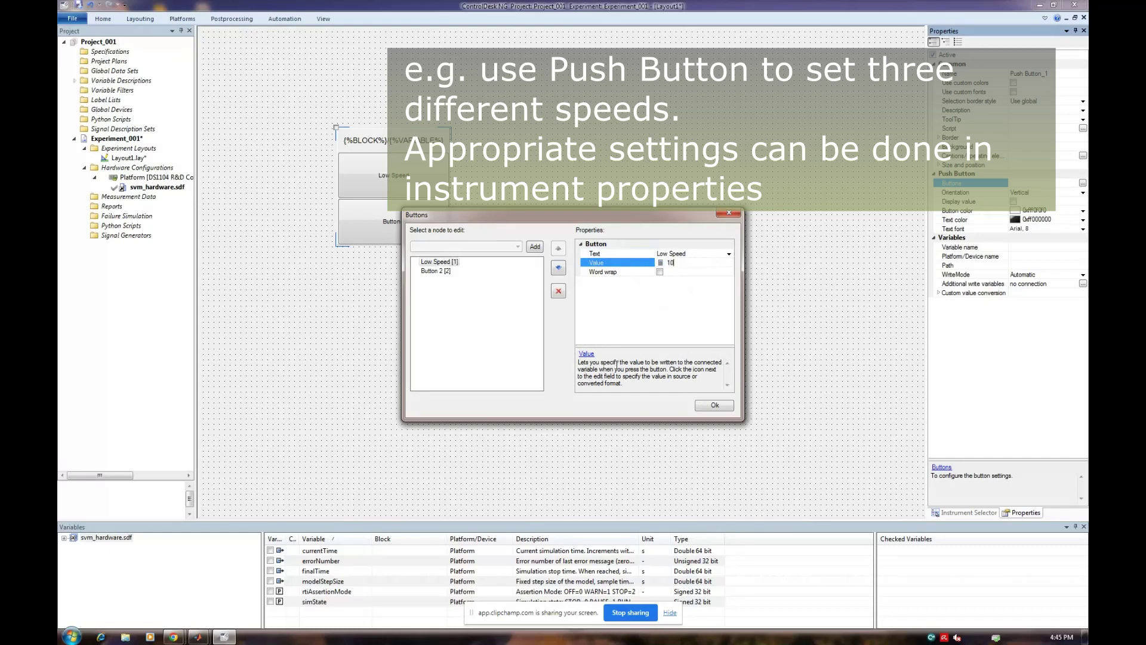
{"action": "type", "text": "0"}
- Set the second button's text to Medium Speed and its value to 20
{"action": "left_click", "coordinate": [434, 272]}
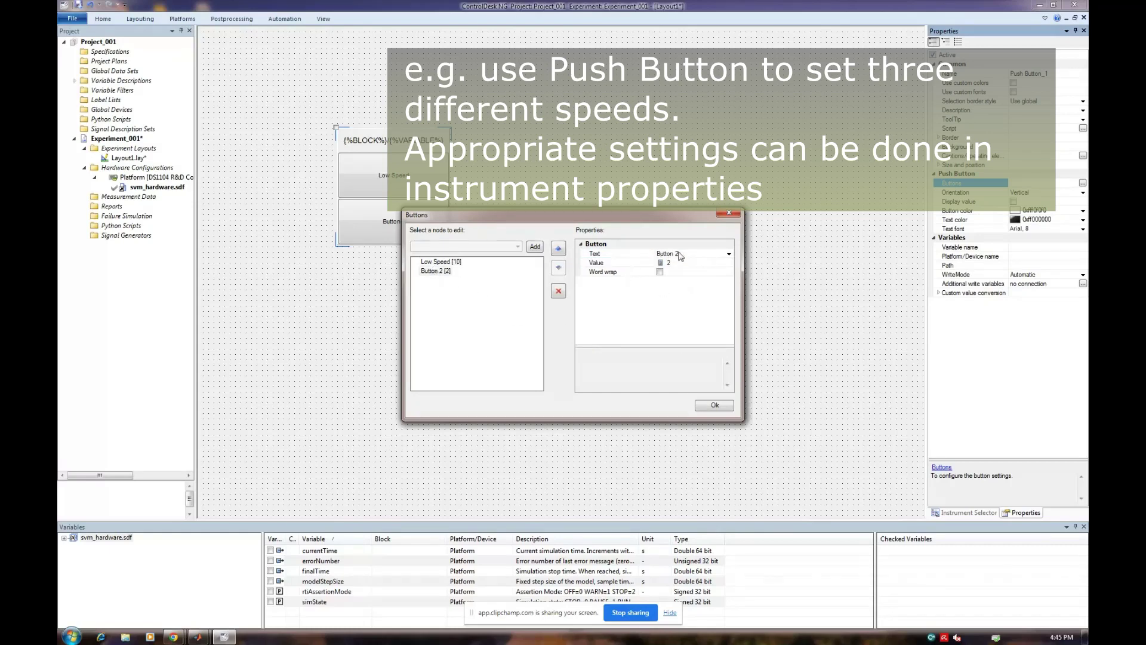
{"action": "left_click", "coordinate": [619, 255]}
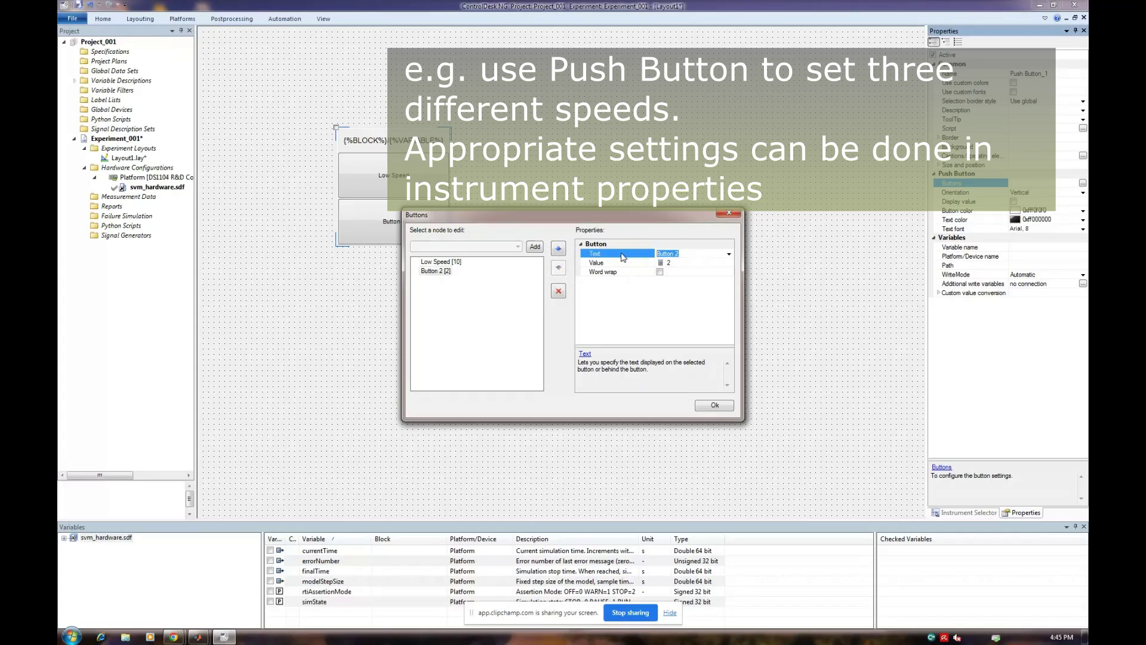
{"action": "type", "text": "Medium Speed"}
{"action": "left_click", "coordinate": [674, 263]}
{"action": "type", "text": "0"}
{"action": "left_click", "coordinate": [501, 296]}
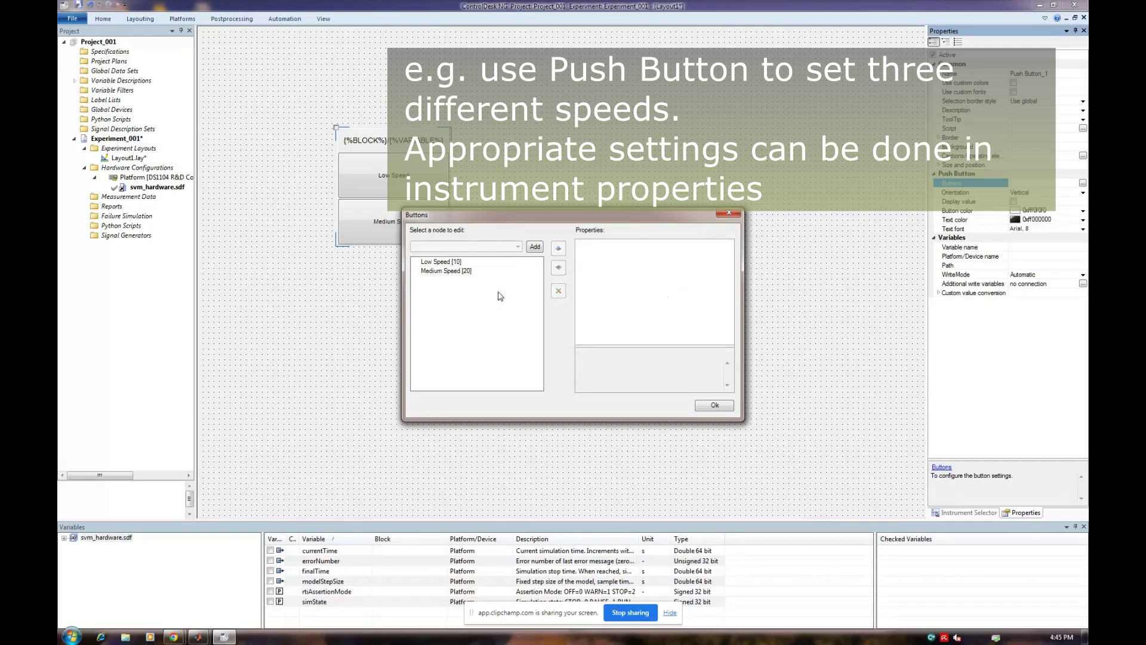
- Add a third button to the push button instrument and set its text to High Speed
{"action": "left_click", "coordinate": [535, 247]}
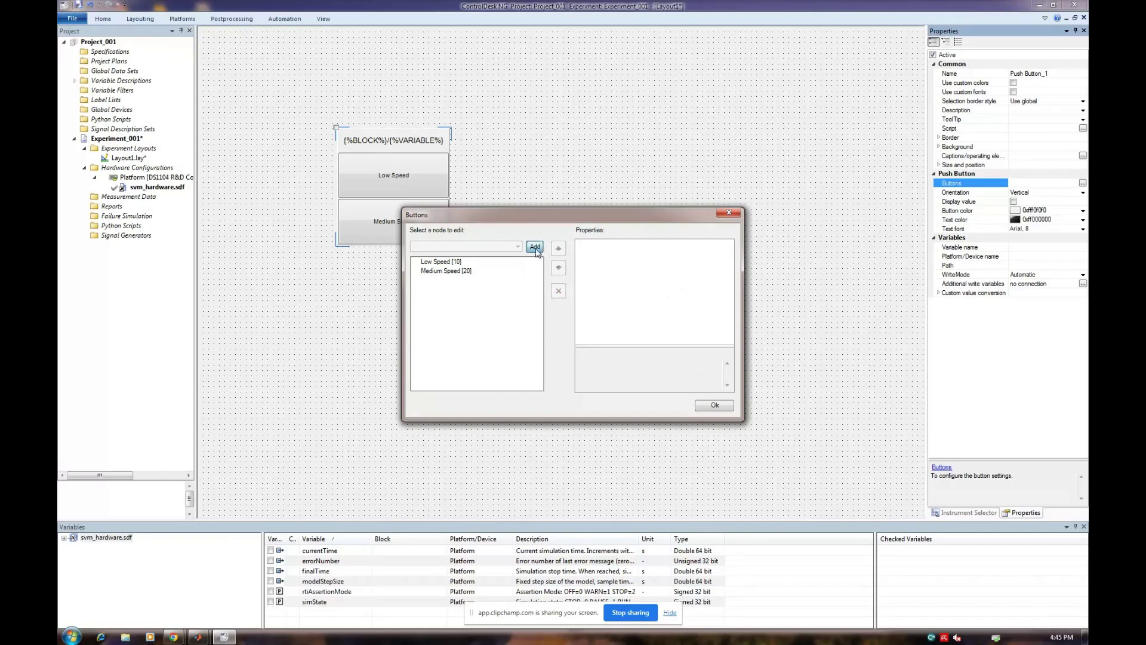
{"action": "left_click", "coordinate": [440, 282]}
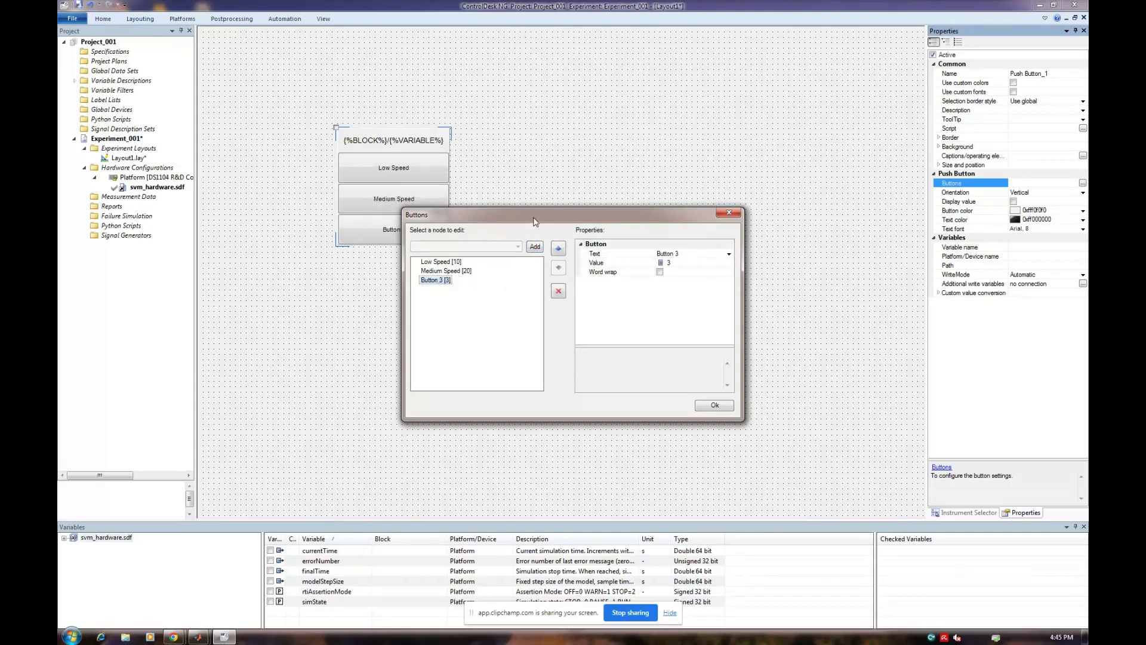
{"action": "left_click_drag", "start_coordinate": [535, 222], "coordinate": [640, 185]}
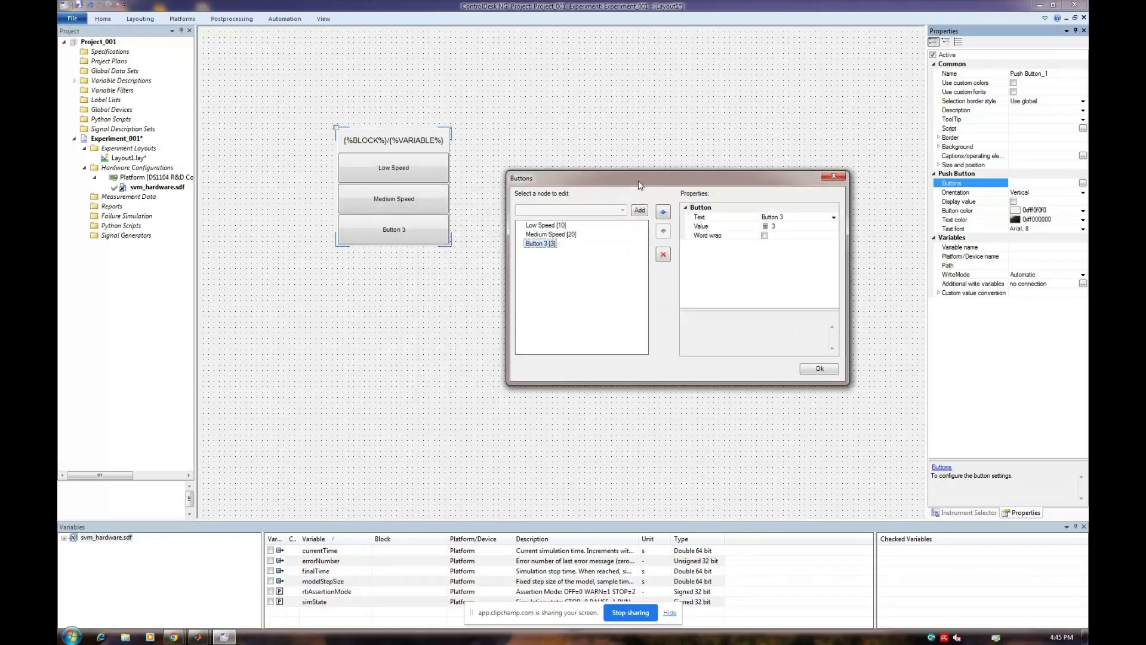
{"action": "left_click", "coordinate": [782, 218]}
{"action": "type", "text": "High Speed"}
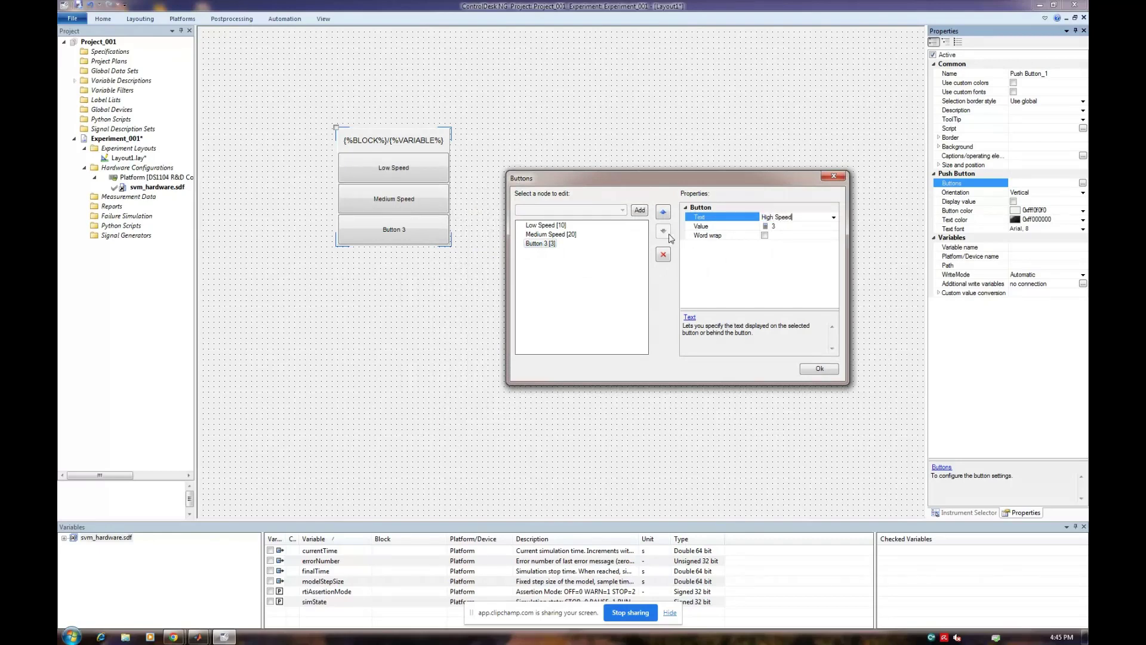
{"action": "left_click", "coordinate": [779, 227]}
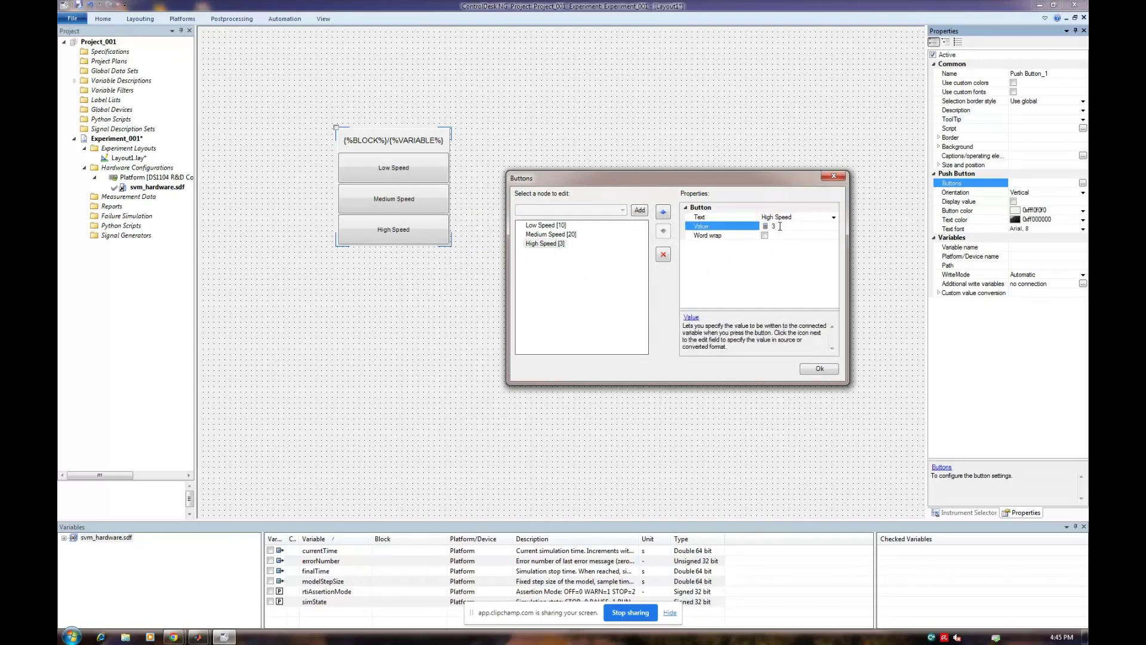
{"action": "left_click", "coordinate": [821, 372]}
- Move the push button instrument slightly toward the left side of the layout
{"action": "left_click", "coordinate": [393, 173]}
{"action": "left_click_drag", "start_coordinate": [389, 141], "coordinate": [344, 148]}
{"action": "left_click", "coordinate": [605, 201]}
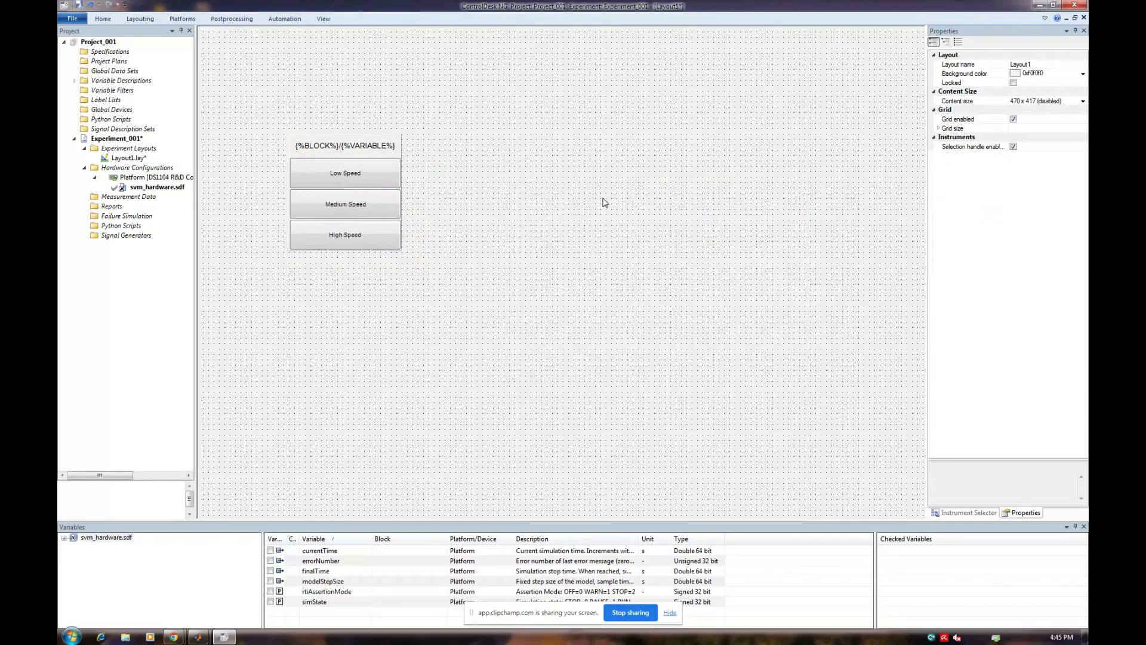
- Place a small MultiState Display to the right of the speed buttons and set its display mode to LED
{"action": "left_click", "coordinate": [988, 513]}
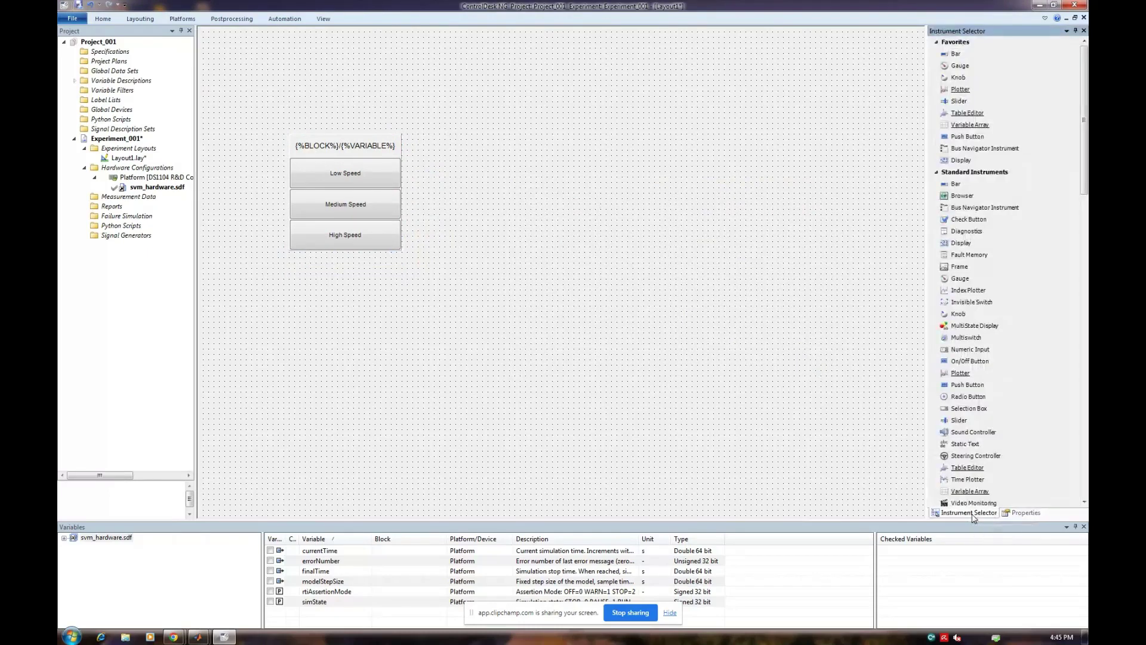
{"action": "left_click", "coordinate": [968, 329]}
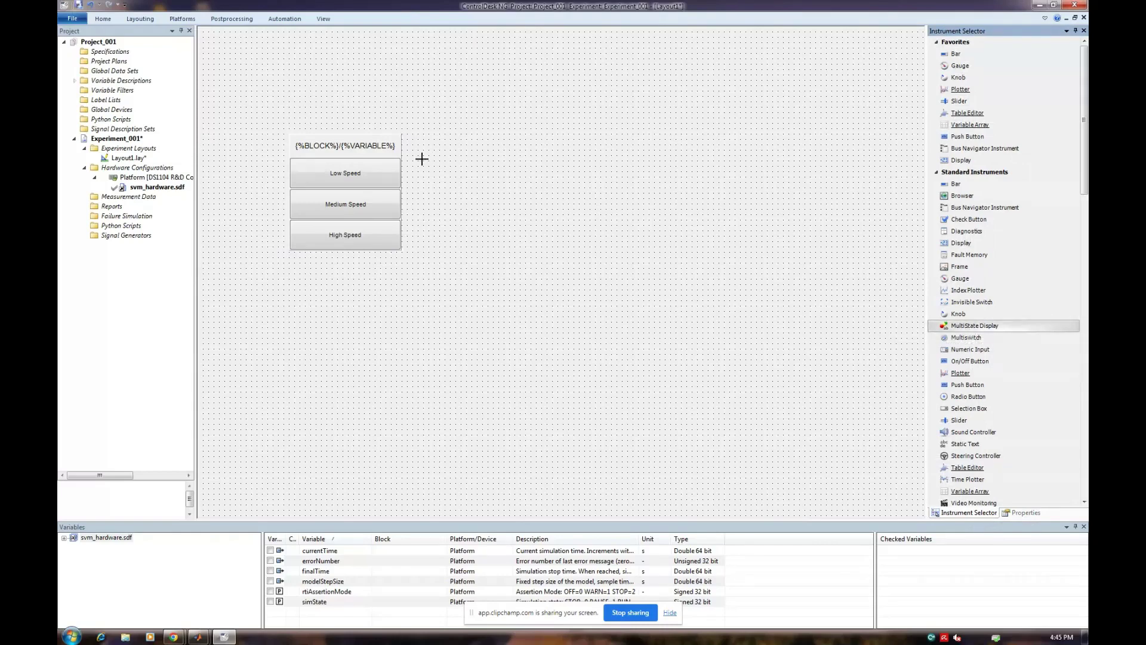
{"action": "left_click_drag", "start_coordinate": [439, 162], "coordinate": [477, 197]}
{"action": "right_click", "coordinate": [461, 173]}
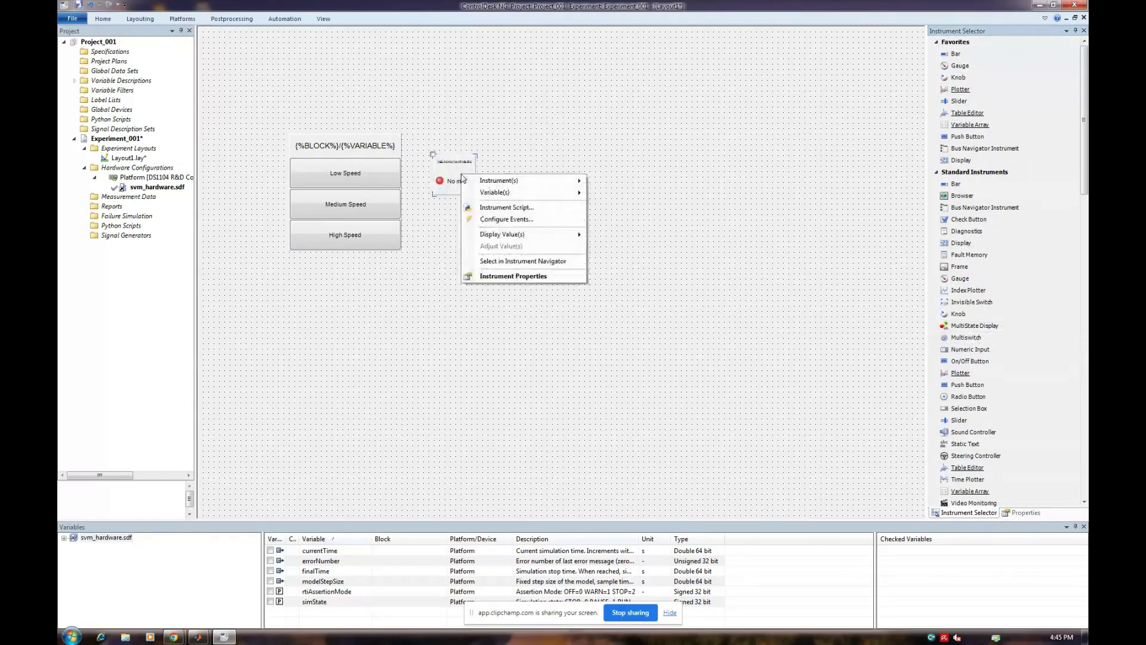
{"action": "left_click", "coordinate": [512, 279]}
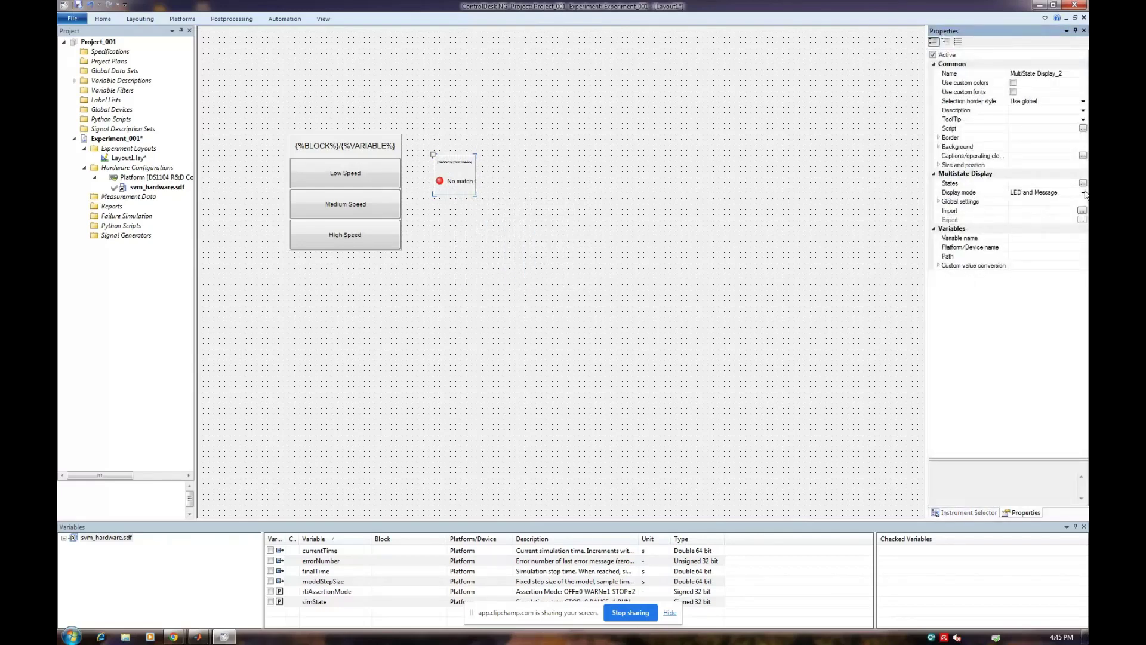
{"action": "left_click", "coordinate": [1083, 193]}
{"action": "left_click", "coordinate": [1041, 207]}
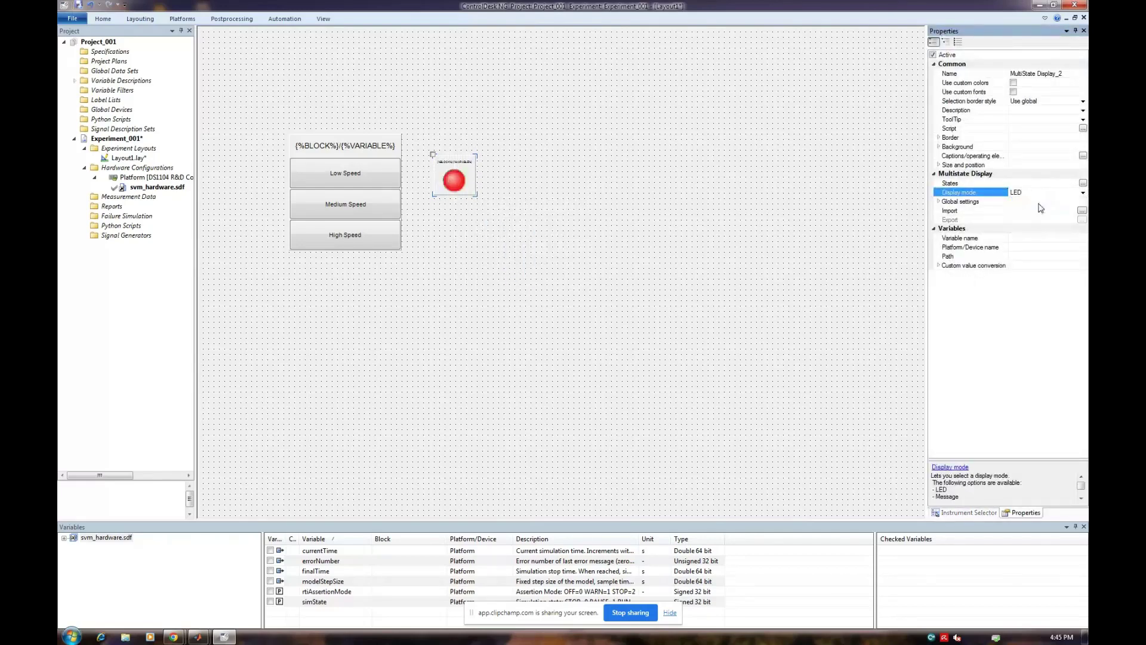
- Add a green state to the LED display with a range from 0 to 14
{"action": "left_click", "coordinate": [1083, 184]}
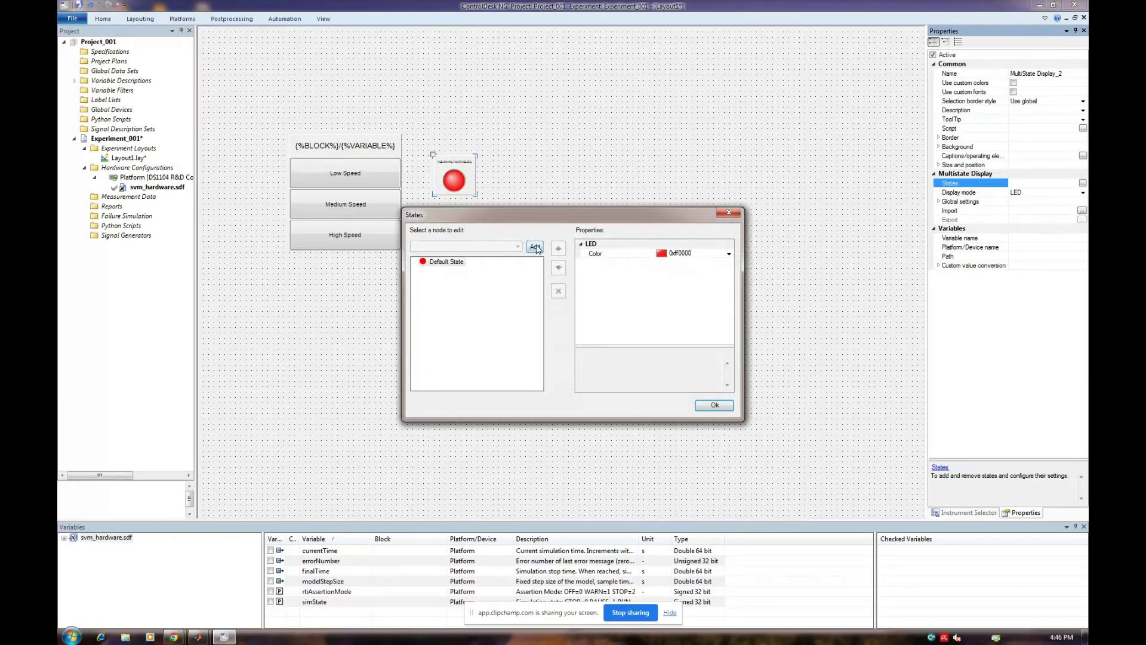
{"action": "left_click", "coordinate": [536, 247]}
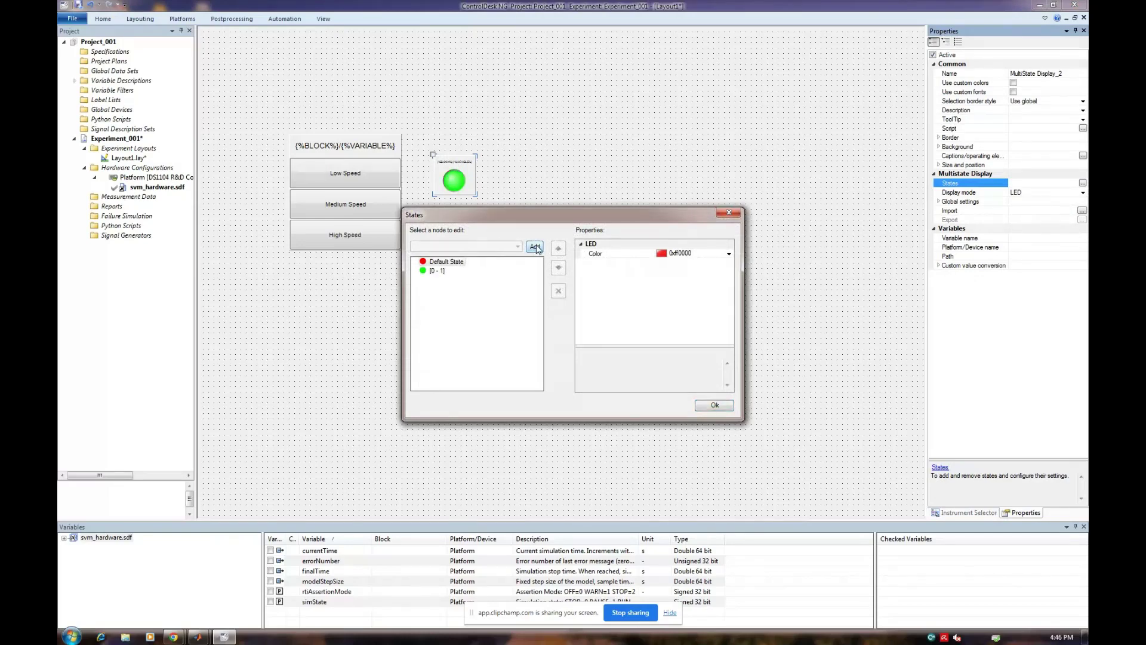
{"action": "left_click", "coordinate": [436, 272]}
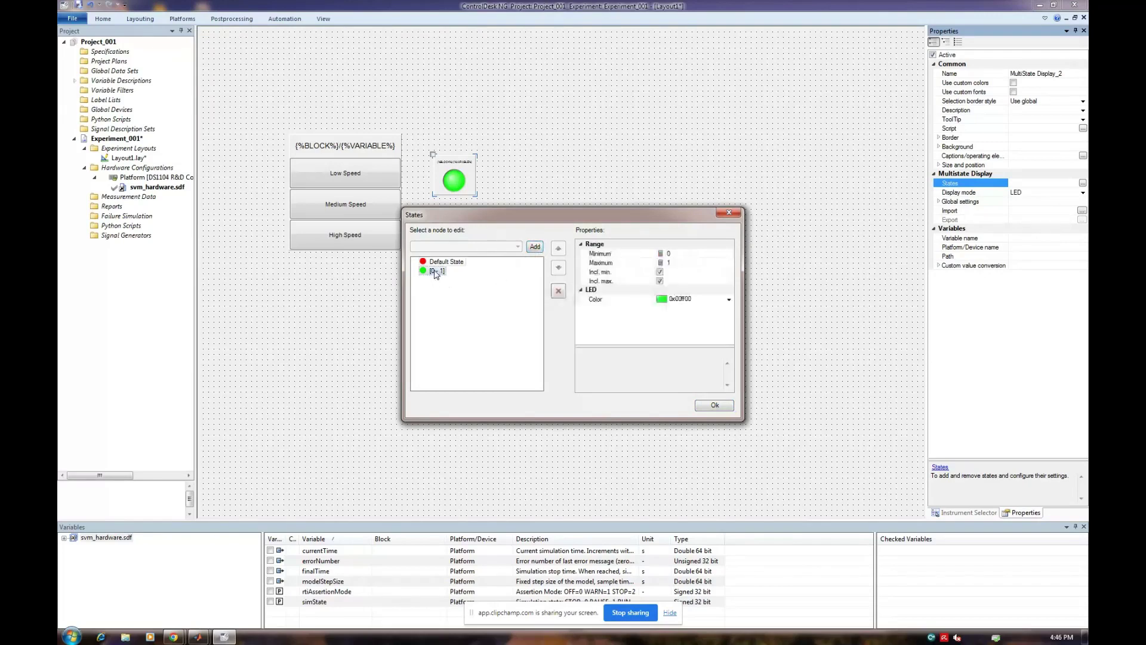
{"action": "left_click", "coordinate": [671, 255]}
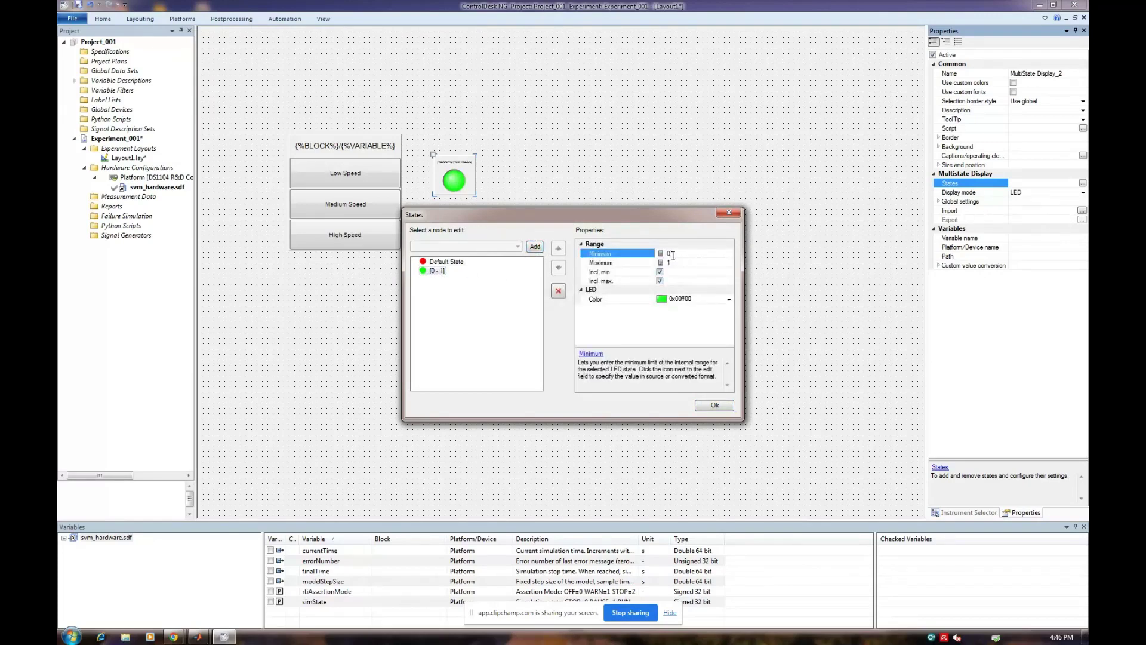
{"action": "left_click", "coordinate": [672, 263]}
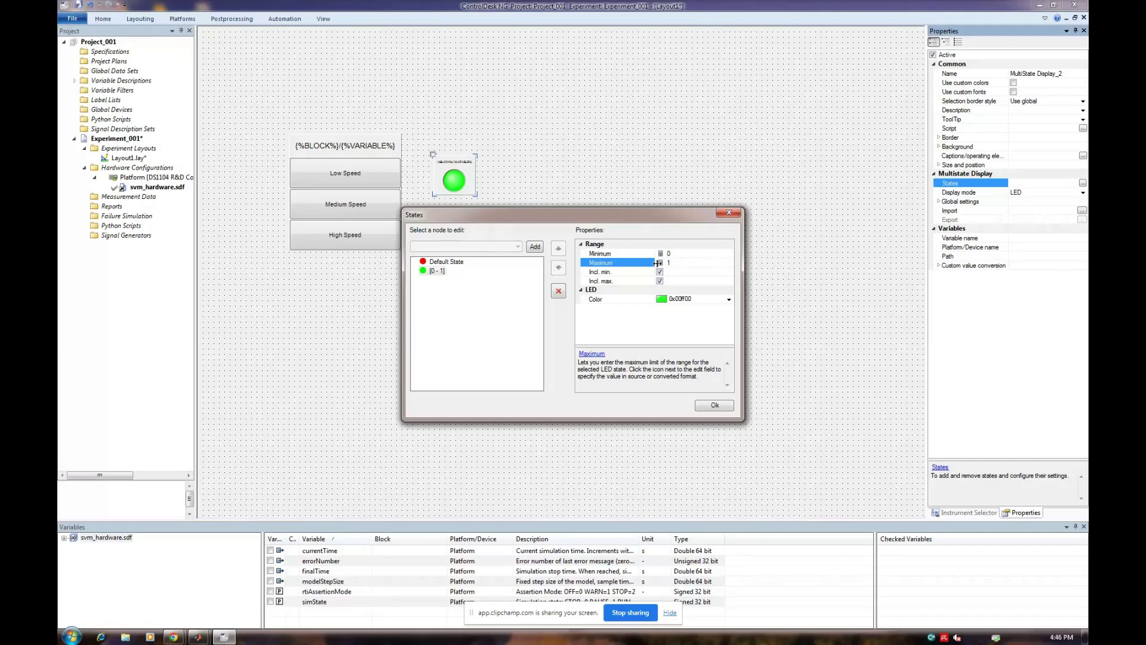
{"action": "type", "text": "4"}
{"action": "left_click", "coordinate": [490, 322]}
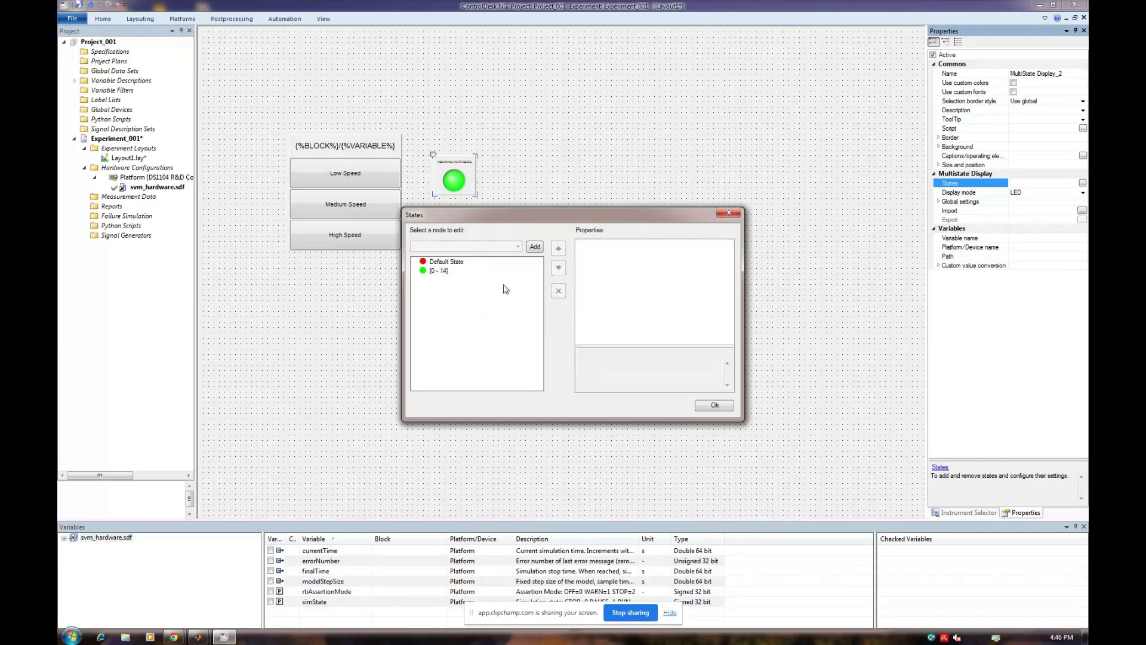
{"action": "left_click", "coordinate": [710, 406]}
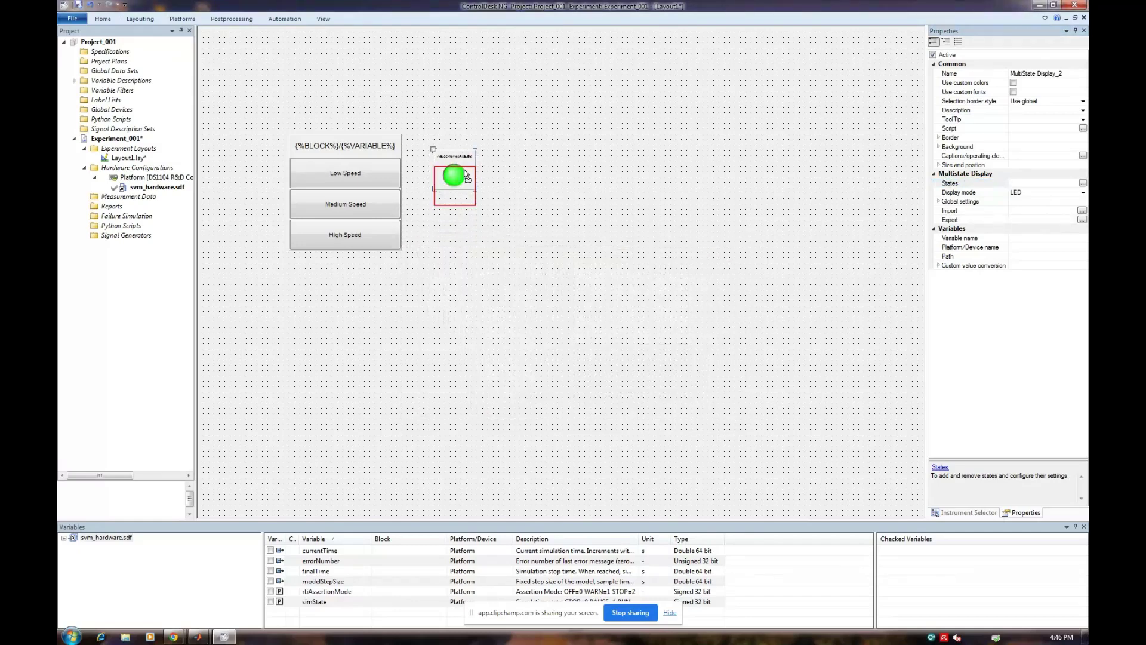
- Copy the LED display directly below the first one and set the copy's green state range to 15–24
{"action": "left_click_drag", "start_coordinate": [459, 167], "coordinate": [464, 206]}
{"action": "left_click", "coordinate": [500, 213]}
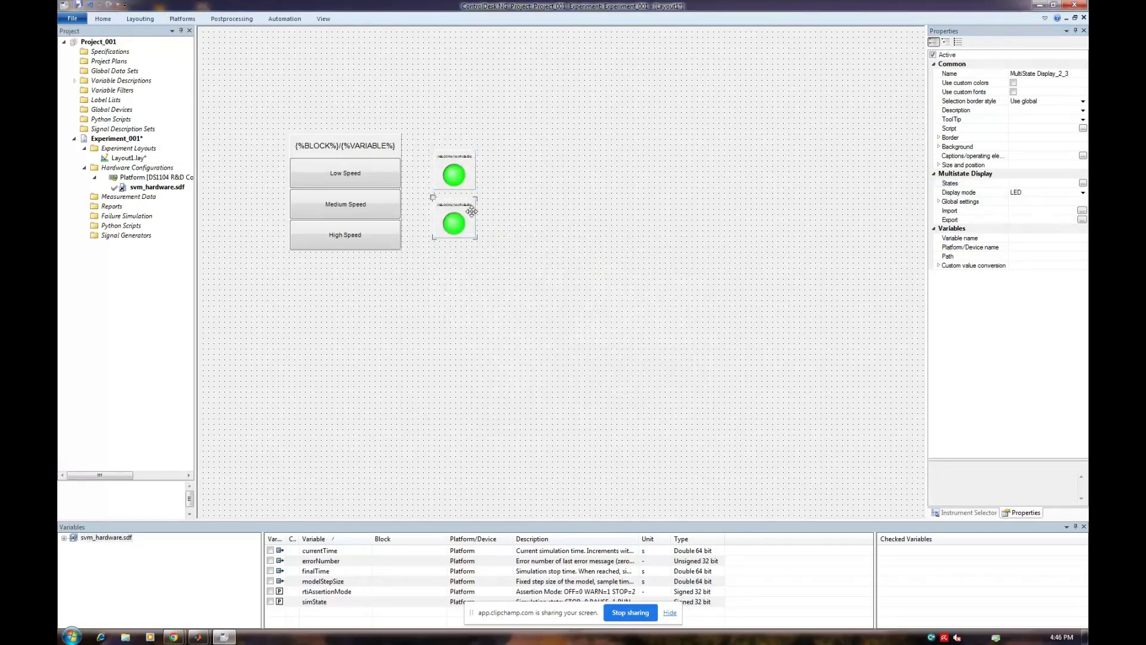
{"action": "right_click", "coordinate": [467, 208]}
{"action": "left_click", "coordinate": [520, 309]}
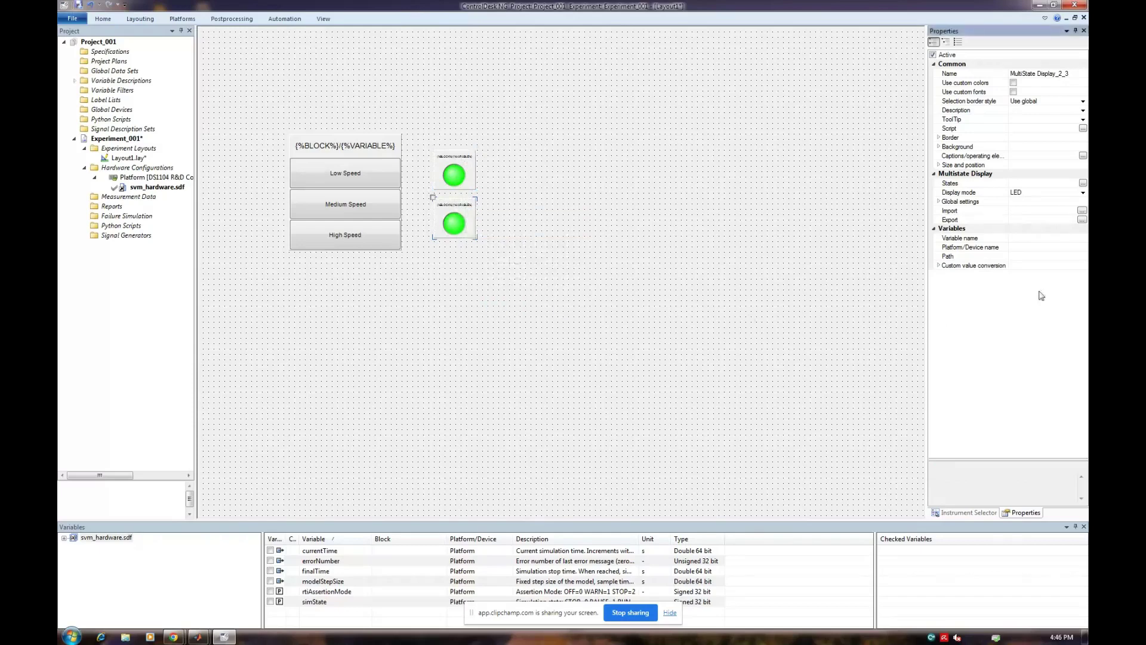
{"action": "left_click", "coordinate": [1082, 183]}
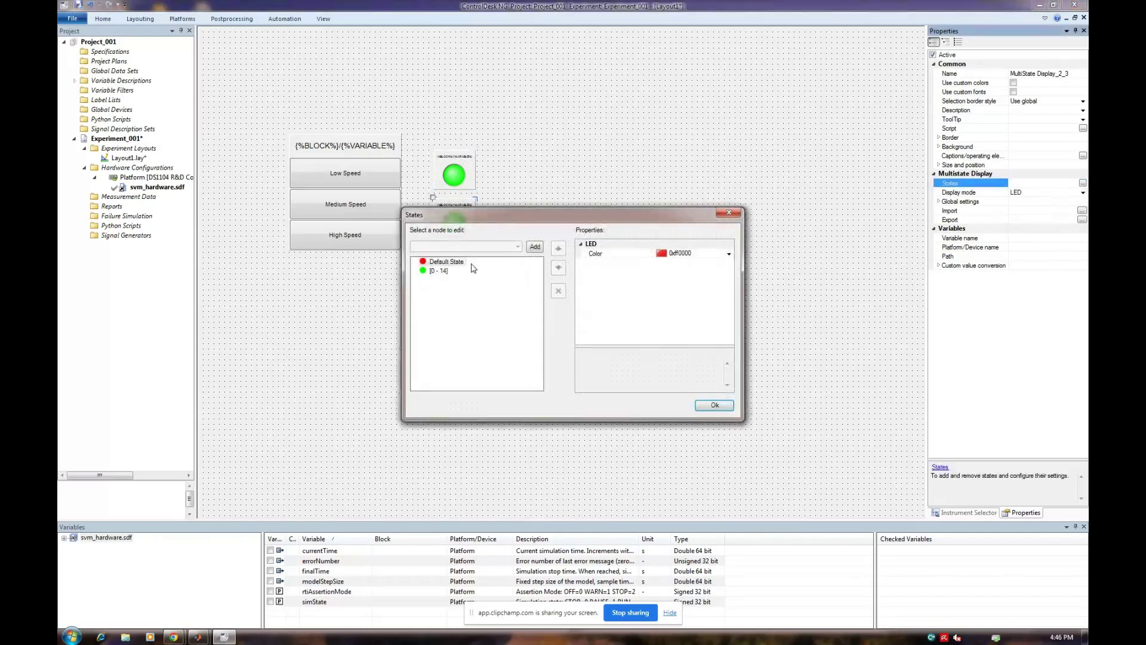
{"action": "left_click", "coordinate": [440, 270]}
{"action": "left_click", "coordinate": [677, 253]}
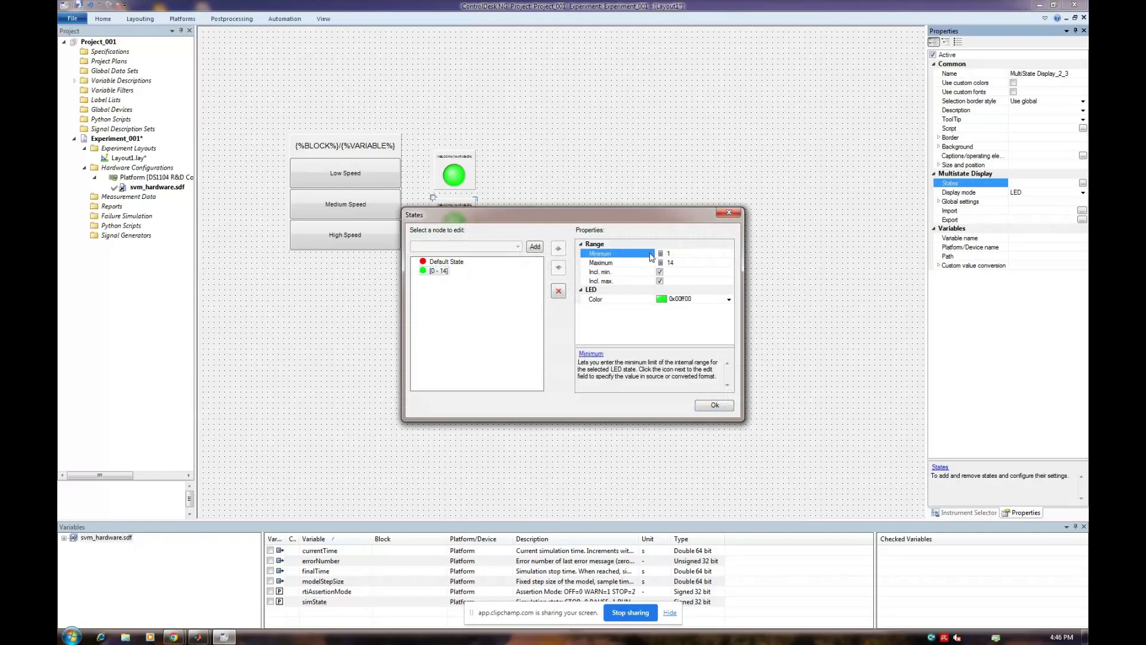
{"action": "left_click", "coordinate": [677, 268]}
{"action": "type", "text": "24"}
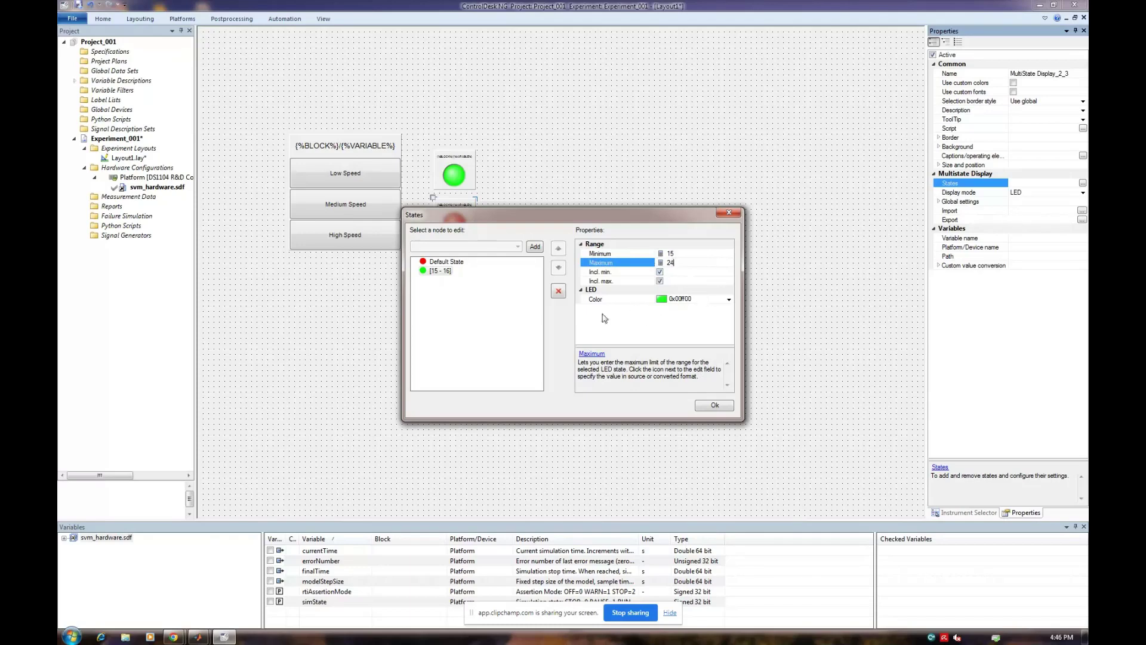
{"action": "left_click", "coordinate": [502, 312]}
{"action": "left_click", "coordinate": [715, 406]}
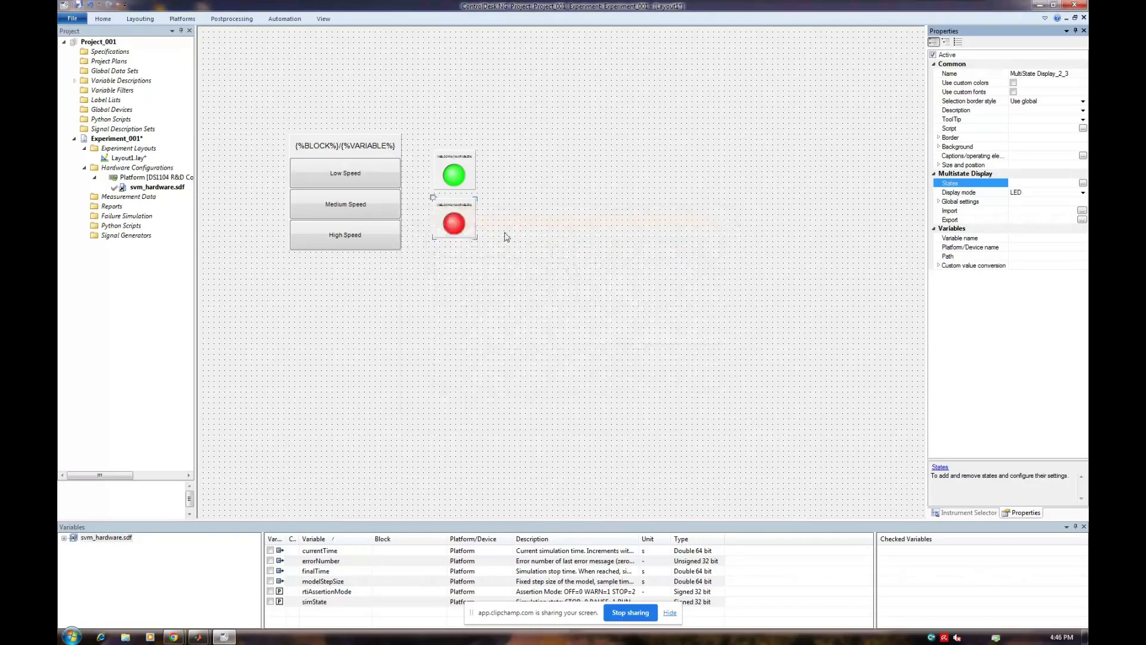
- Copy the second LED display below itself and set the new copy's green state range to 25–43
{"action": "left_click_drag", "start_coordinate": [468, 206], "coordinate": [469, 267]}
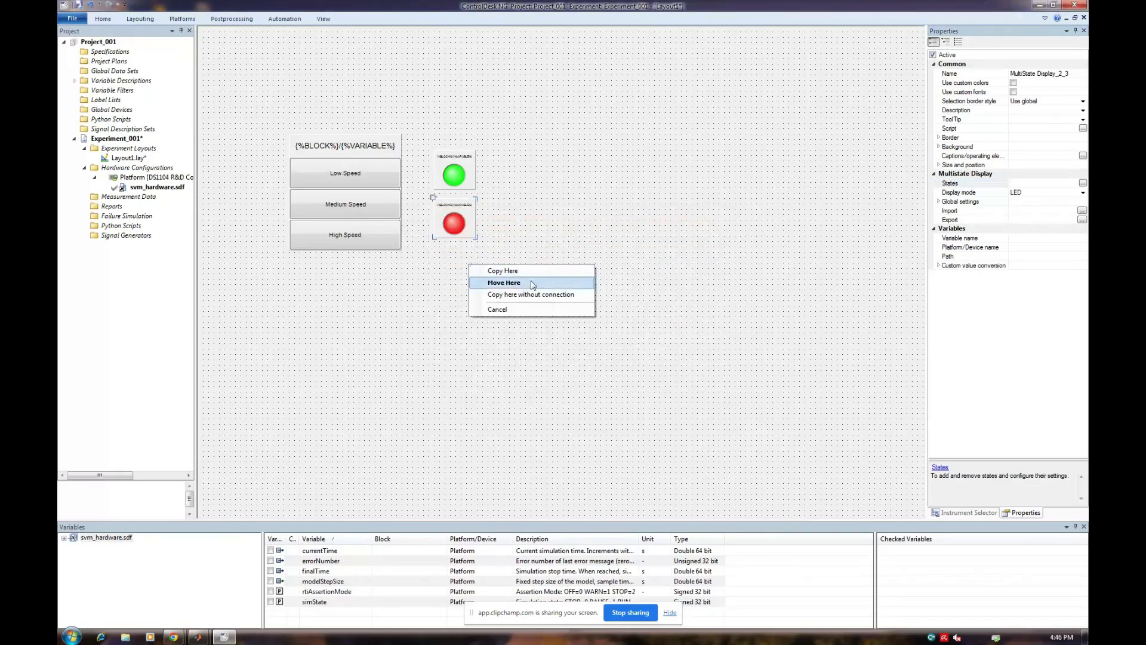
{"action": "left_click", "coordinate": [523, 270]}
{"action": "right_click", "coordinate": [467, 264]}
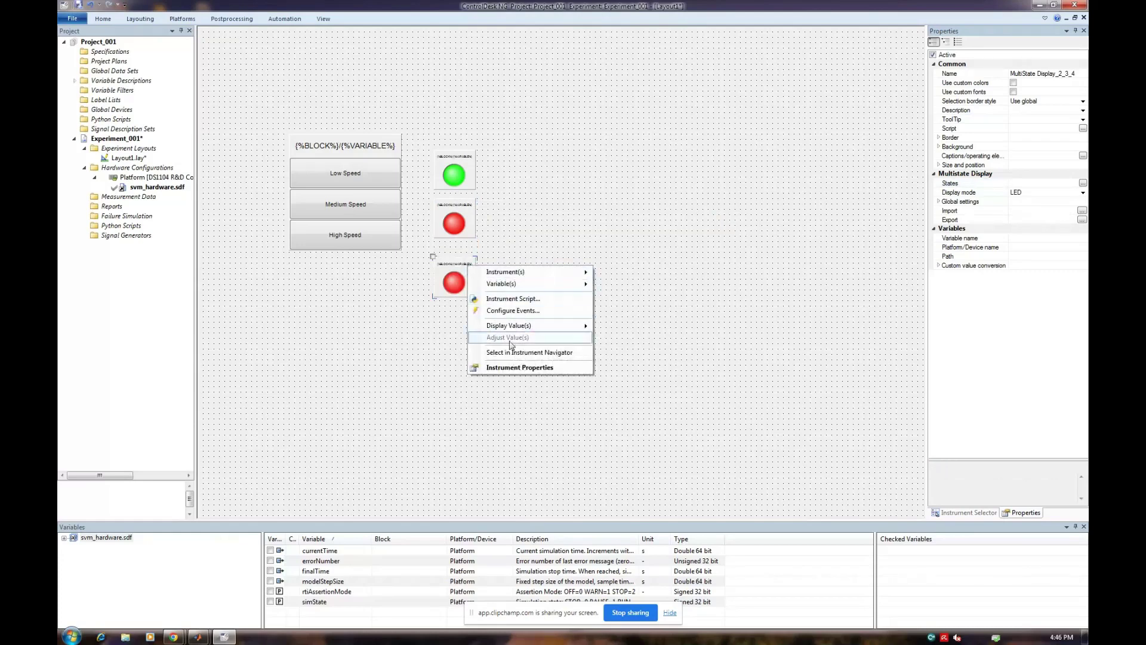
{"action": "left_click", "coordinate": [517, 372]}
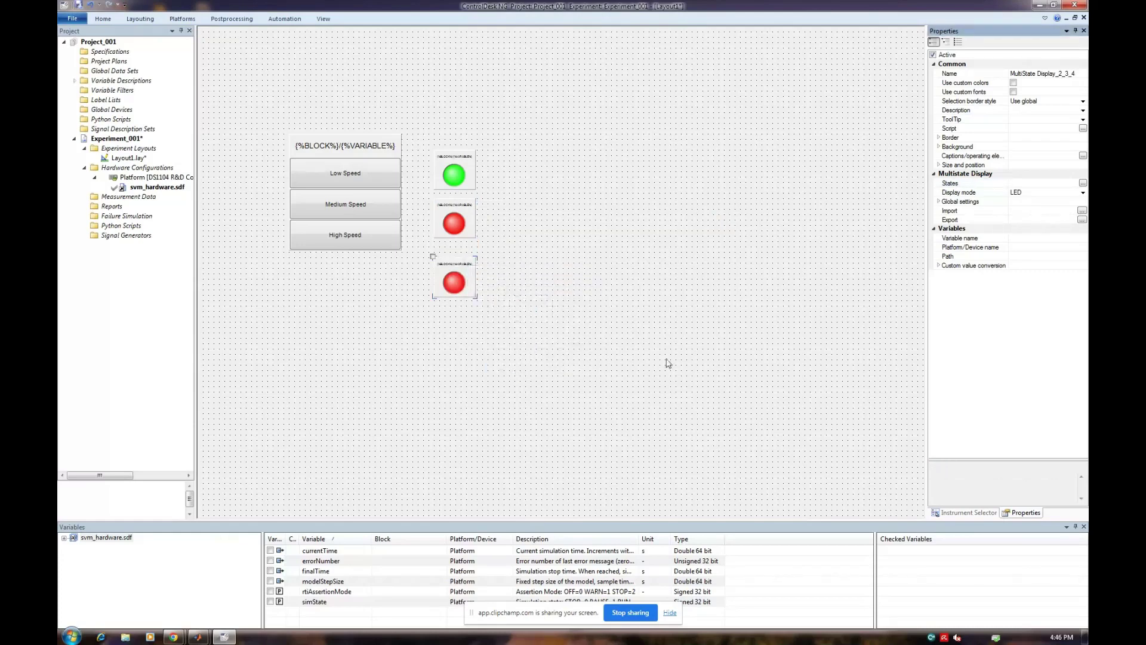
{"action": "left_click", "coordinate": [1083, 183]}
{"action": "left_click", "coordinate": [442, 271]}
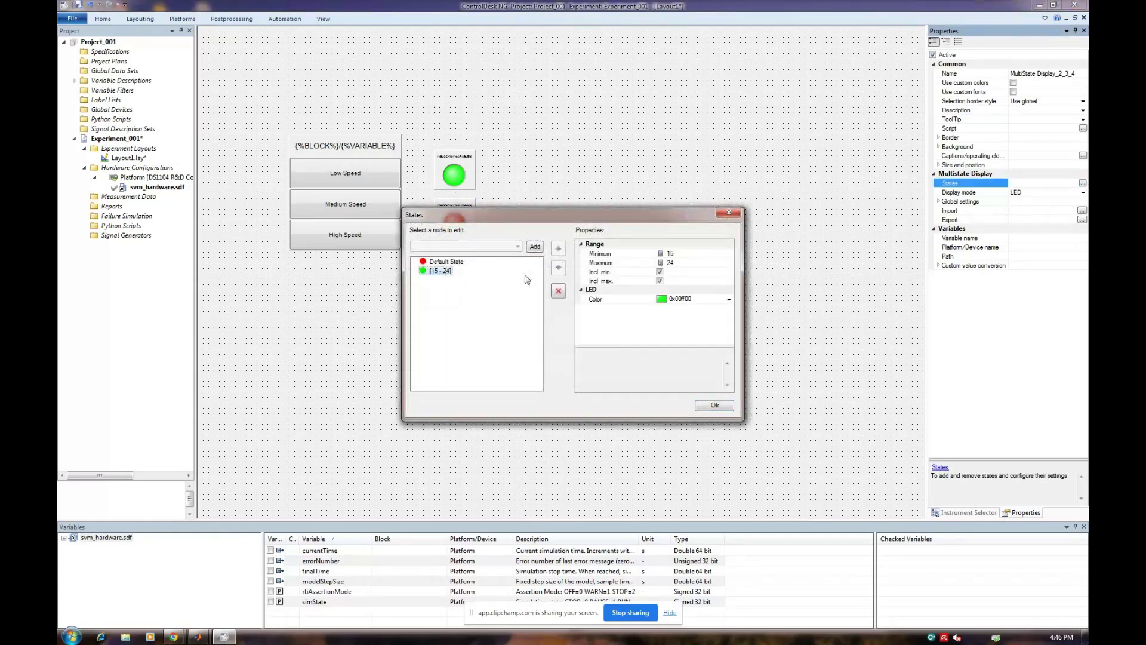
{"action": "left_click", "coordinate": [678, 252]}
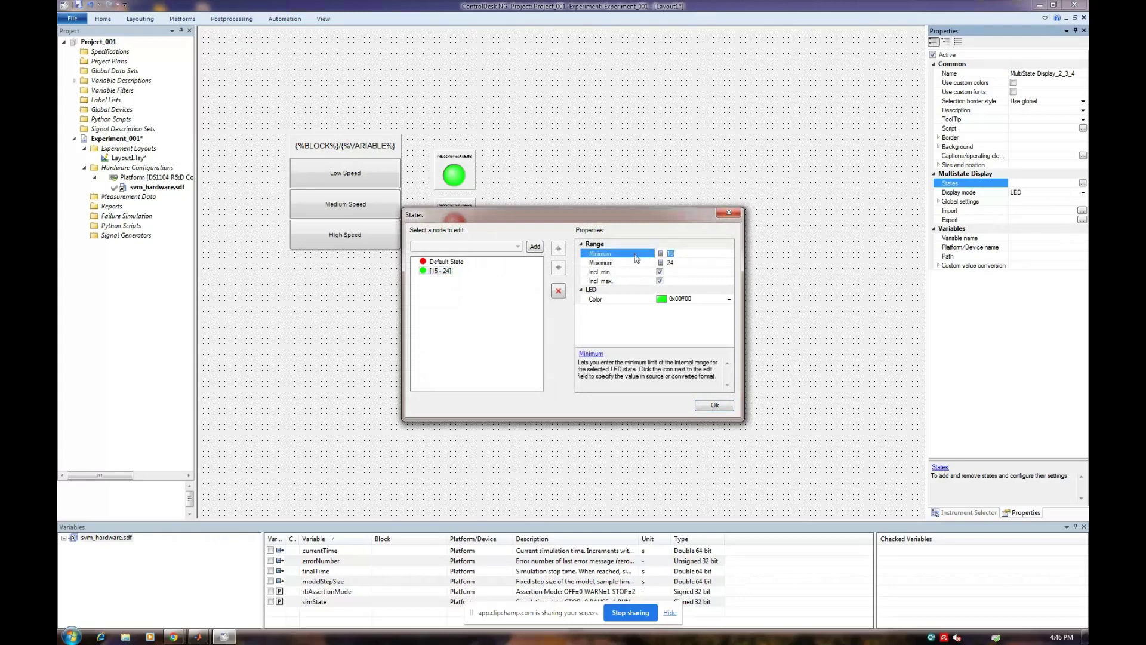
{"action": "type", "text": "25"}
{"action": "left_click", "coordinate": [677, 264]}
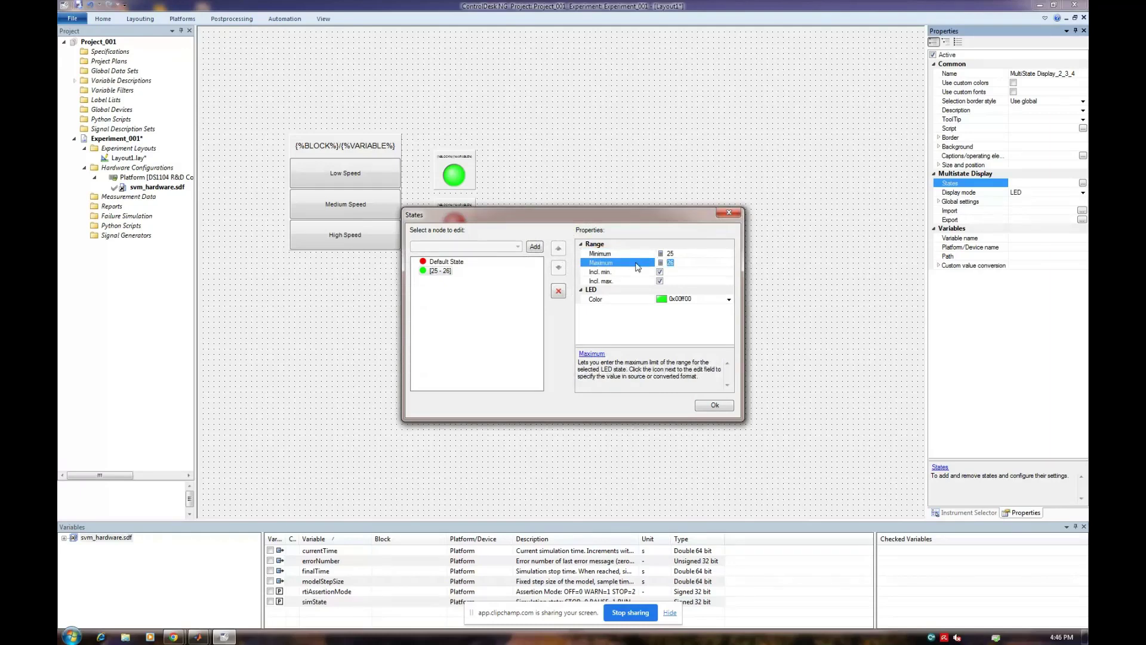
{"action": "type", "text": "43"}
{"action": "left_click", "coordinate": [714, 405]}
- Reposition the three LED displays into a tight vertical column beside the Low, Medium and High Speed buttons
{"action": "left_click", "coordinate": [465, 270]}
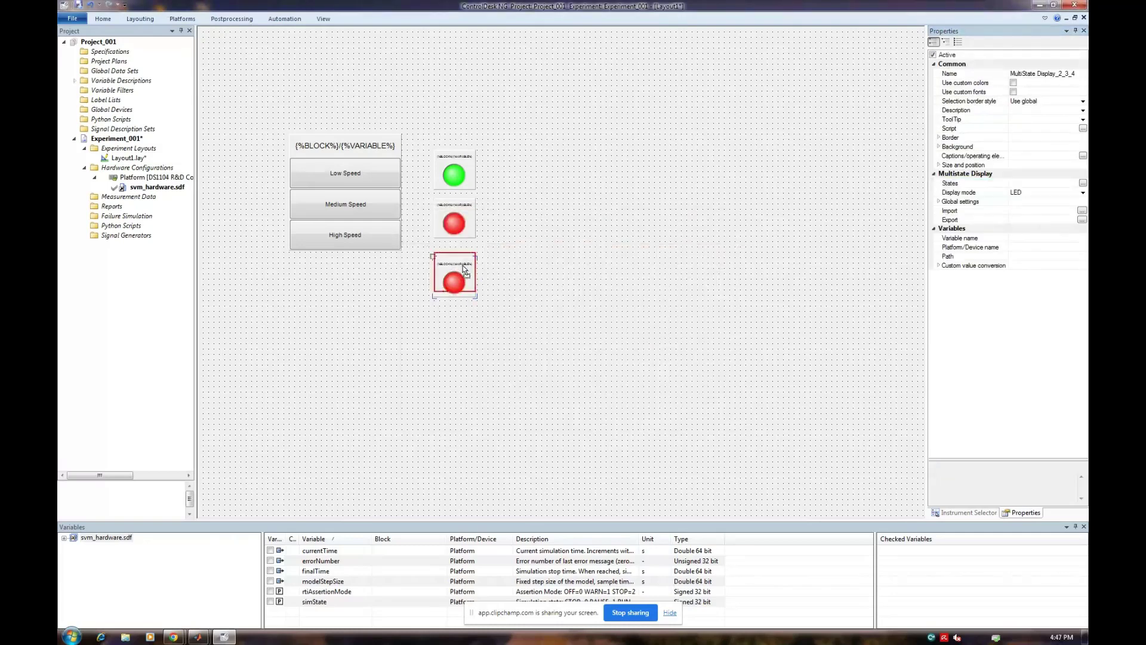
{"action": "left_click_drag", "start_coordinate": [469, 154], "coordinate": [463, 150]}
{"action": "left_click", "coordinate": [465, 213]}
{"action": "left_click_drag", "start_coordinate": [465, 213], "coordinate": [460, 203]}
{"action": "left_click", "coordinate": [465, 254]}
{"action": "left_click_drag", "start_coordinate": [463, 242], "coordinate": [464, 242]}
{"action": "left_click", "coordinate": [588, 245]}
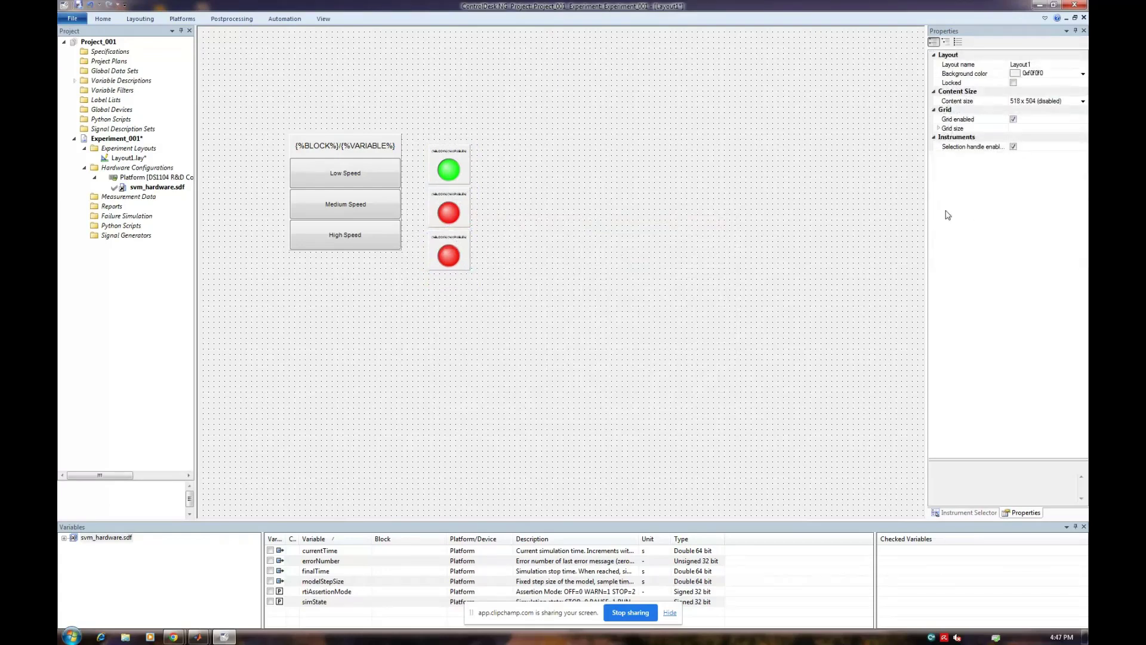
- Place a Knob instrument to the right of the LED column and open its instrument properties
{"action": "left_click", "coordinate": [970, 514]}
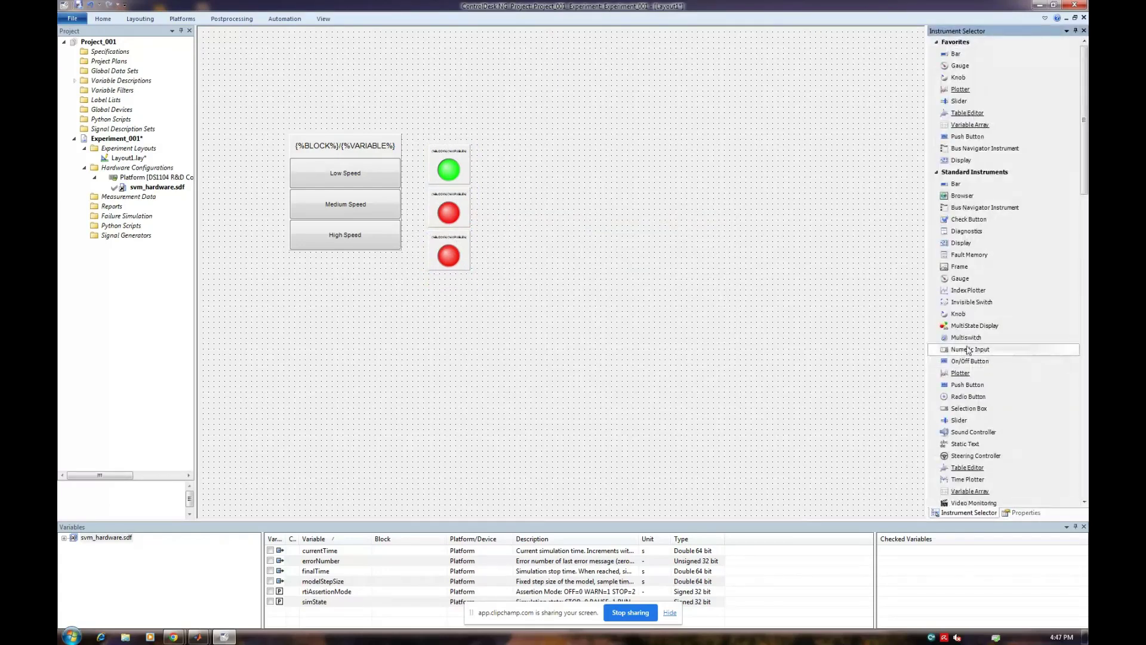
{"action": "left_click", "coordinate": [964, 78]}
{"action": "left_click_drag", "start_coordinate": [534, 147], "coordinate": [697, 296]}
{"action": "right_click", "coordinate": [663, 179]}
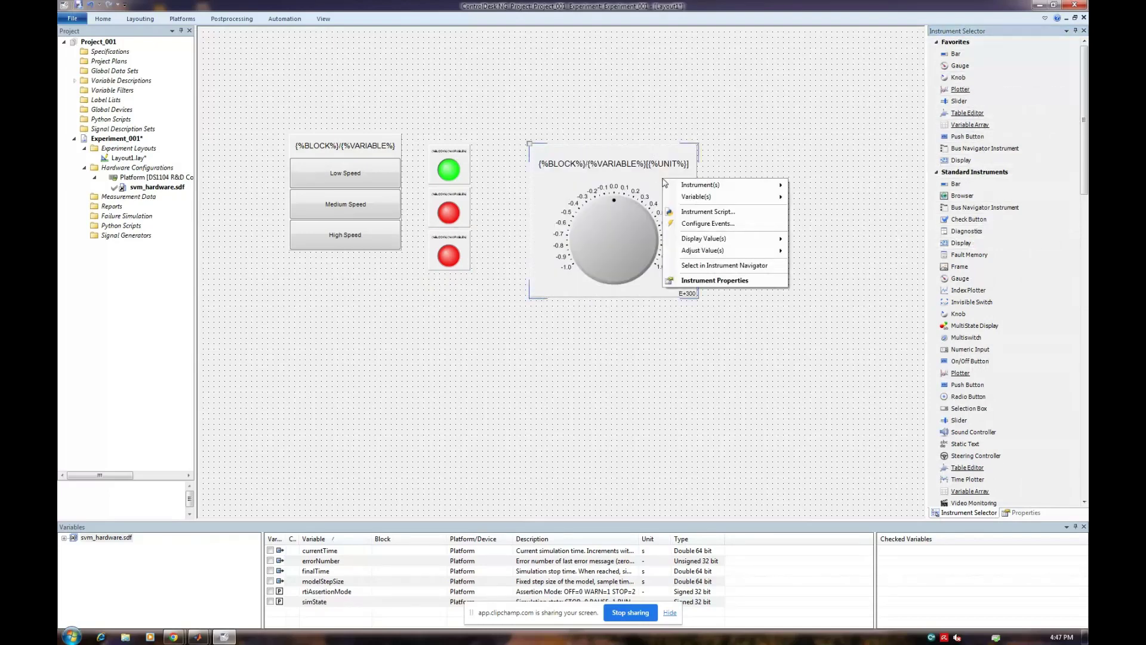
{"action": "left_click", "coordinate": [700, 282]}
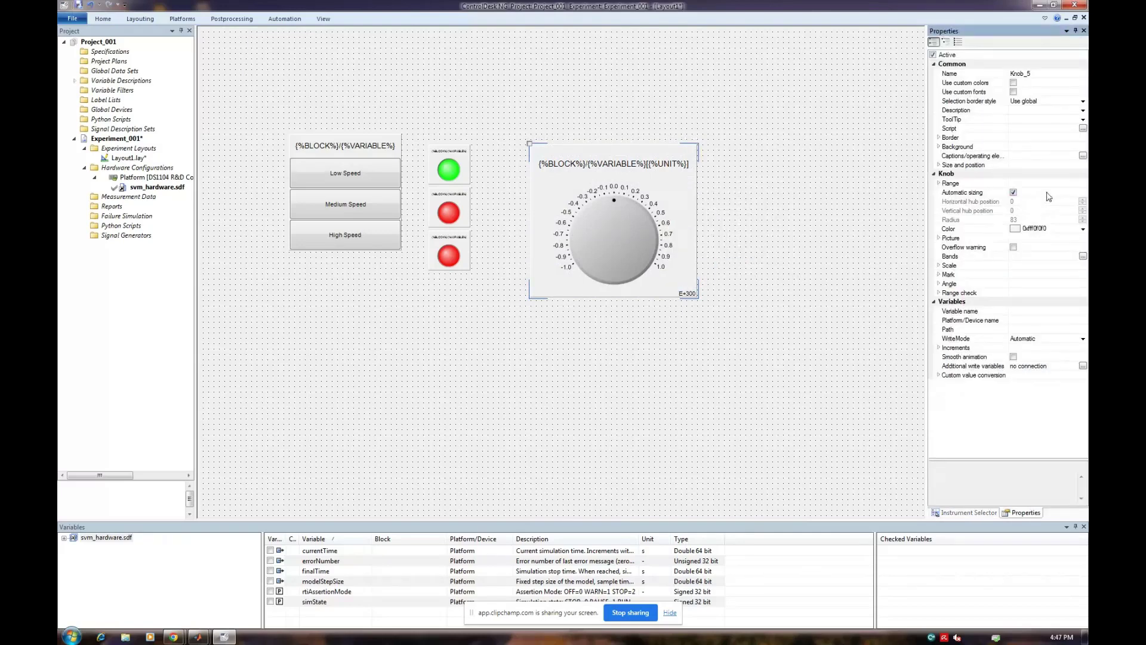
- Set the Knob's minimum range to 0 and maximum range to 43, and move it closer to the LED column
{"action": "left_click", "coordinate": [940, 184]}
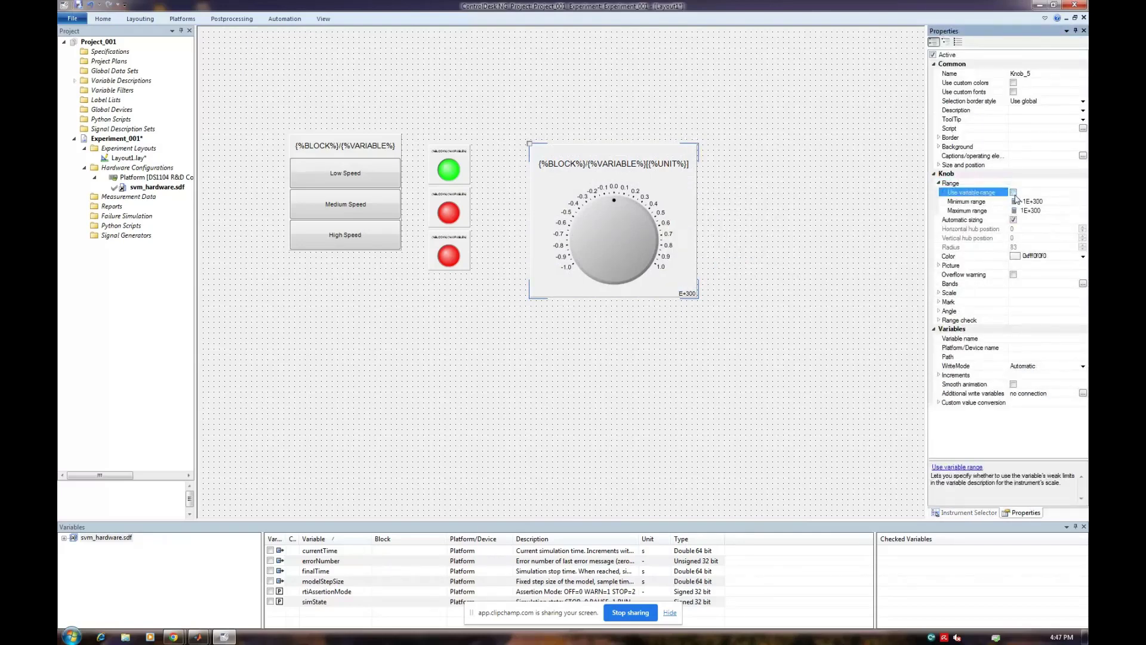
{"action": "left_click", "coordinate": [1037, 201]}
{"action": "left_click_drag", "start_coordinate": [1049, 201], "coordinate": [1021, 202]}
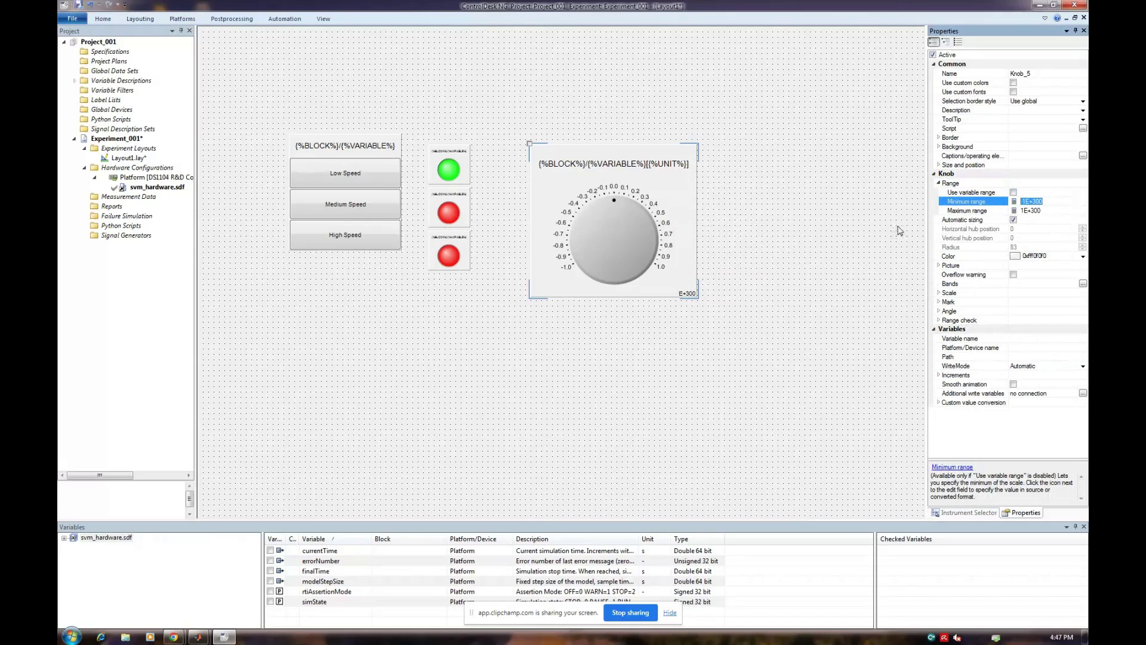
{"action": "type", "text": "0"}
{"action": "key", "text": "Tab"}
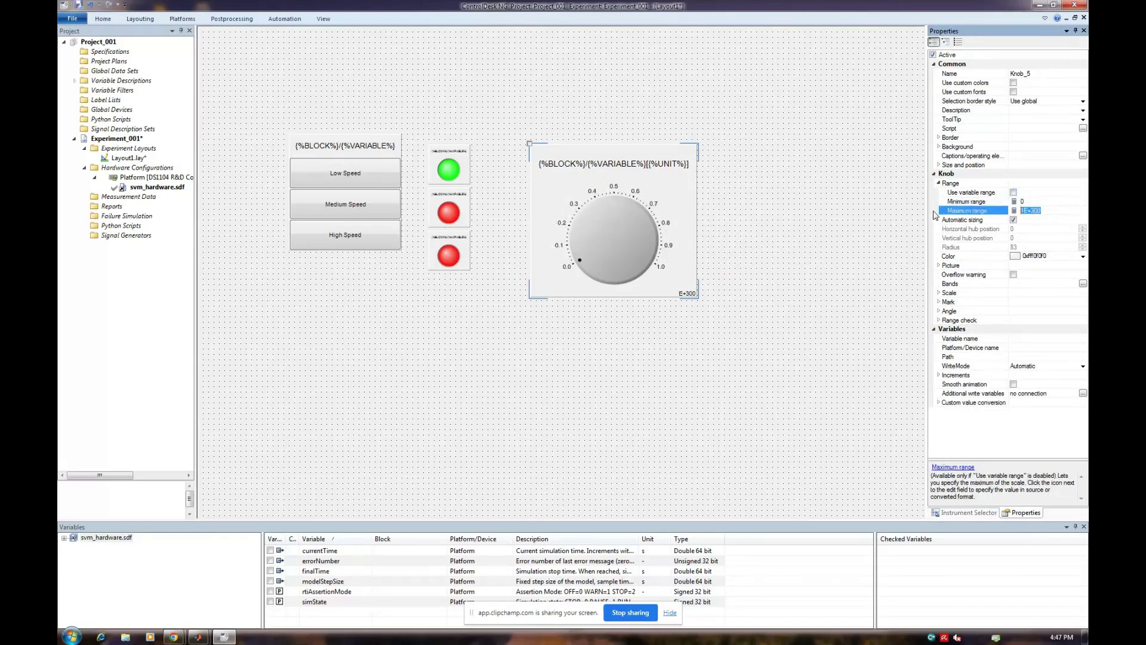
{"action": "type", "text": "43"}
{"action": "left_click", "coordinate": [834, 268]}
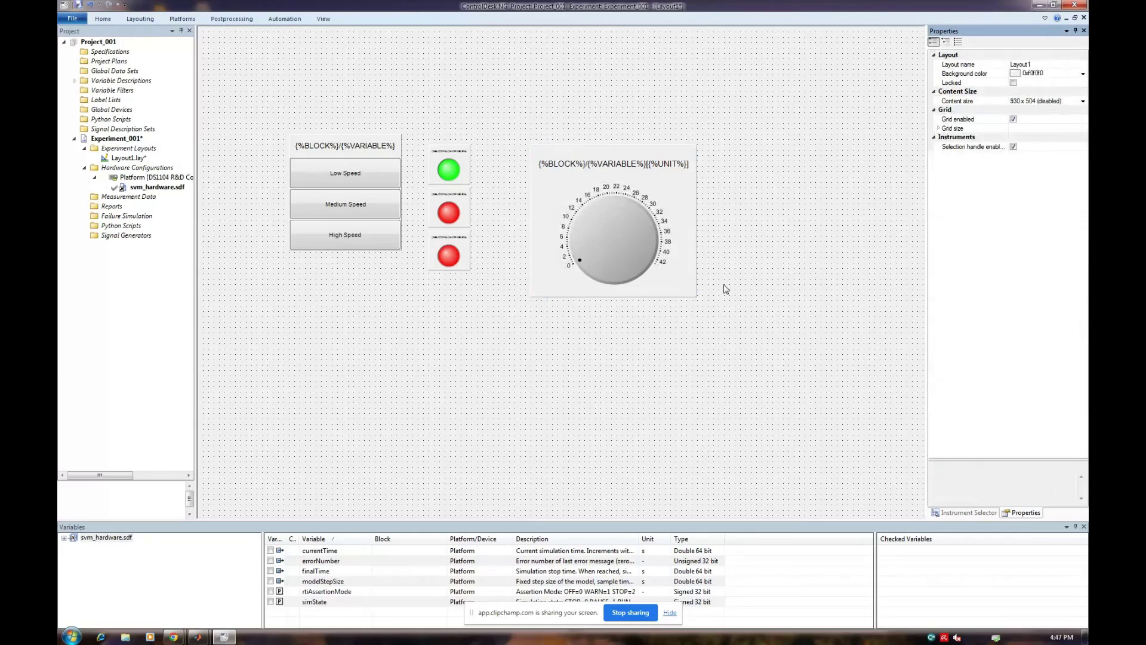
{"action": "left_click_drag", "start_coordinate": [632, 178], "coordinate": [610, 167]}
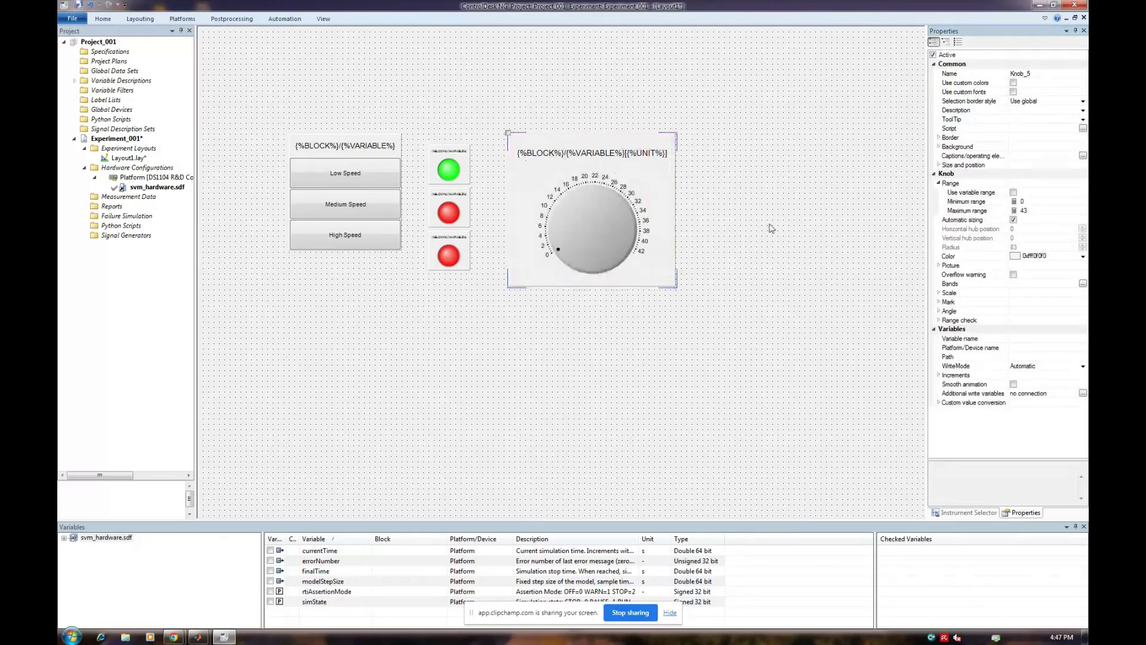
{"action": "left_click", "coordinate": [772, 229]}
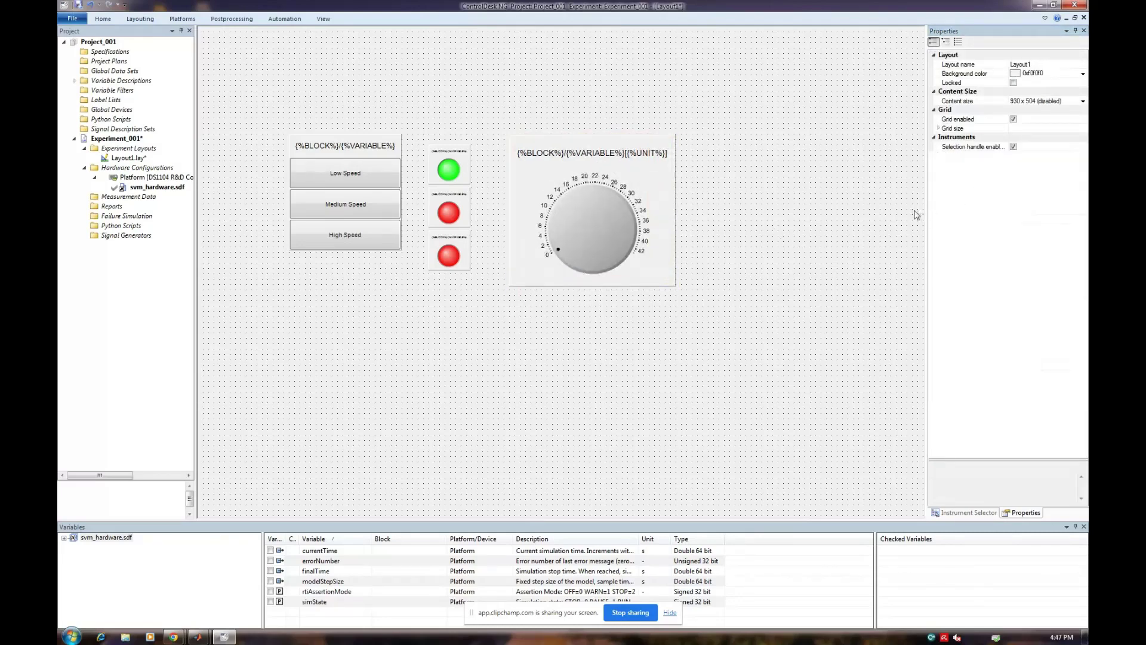
- Draw a wide Frame instrument below the buttons, LEDs and knob and open its instrument properties
{"action": "left_click", "coordinate": [971, 513]}
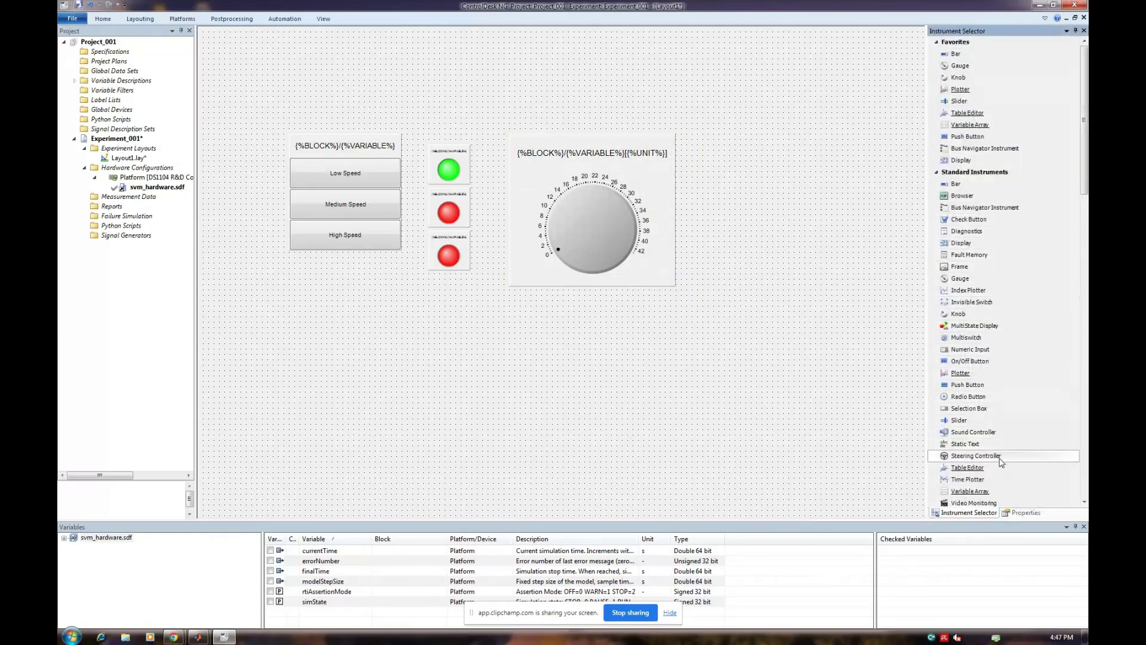
{"action": "left_click", "coordinate": [962, 268]}
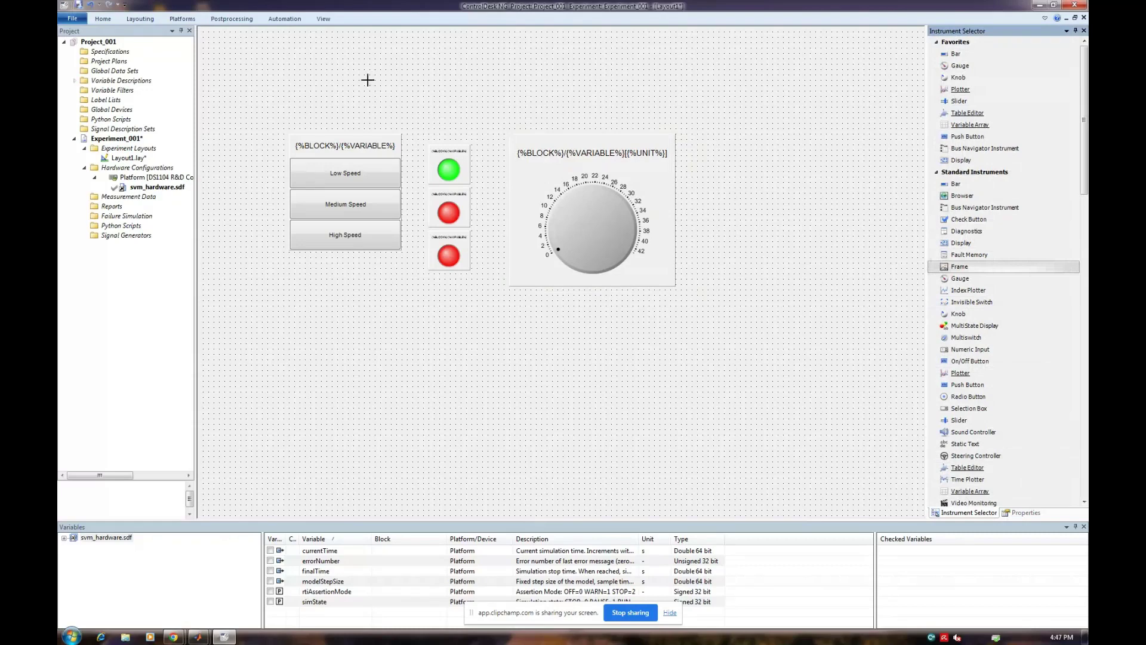
{"action": "left_click_drag", "start_coordinate": [315, 315], "coordinate": [845, 471]}
{"action": "right_click", "coordinate": [675, 365]}
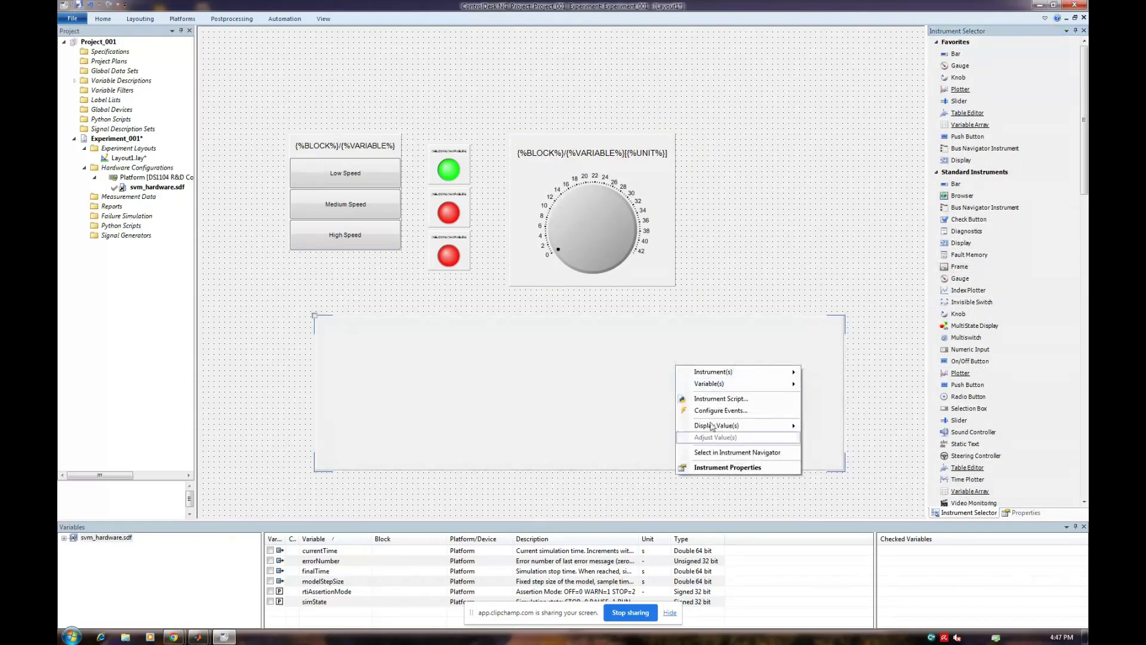
{"action": "left_click", "coordinate": [722, 468]}
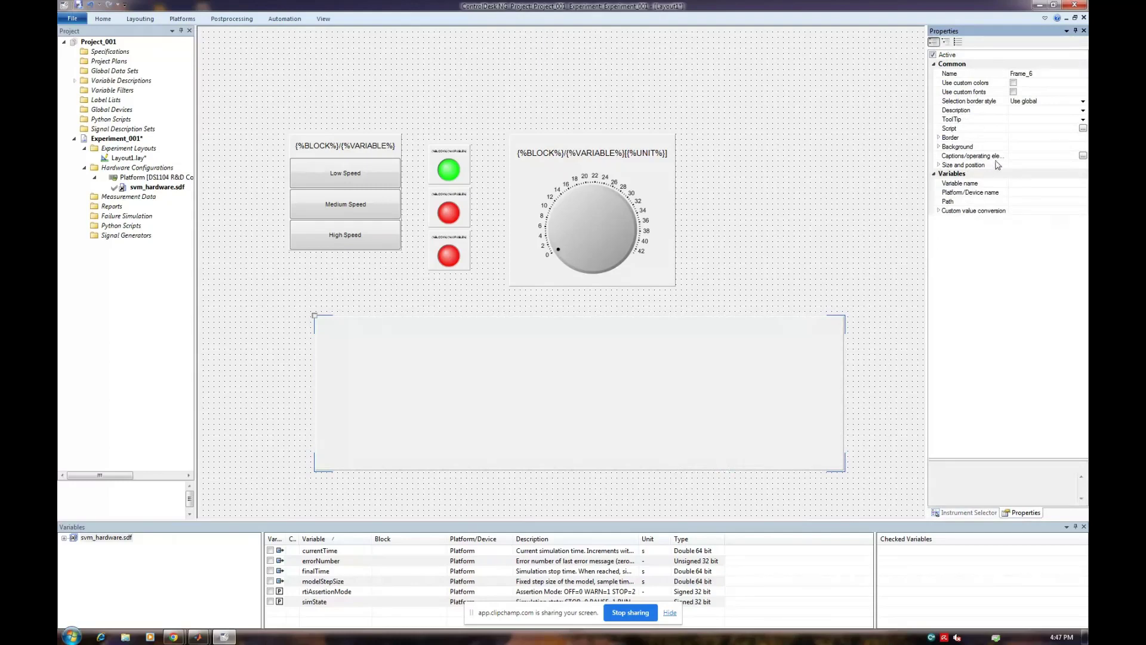
- Make the frame's background picture visible and load vfd.jpg as its image
{"action": "left_click", "coordinate": [938, 139]}
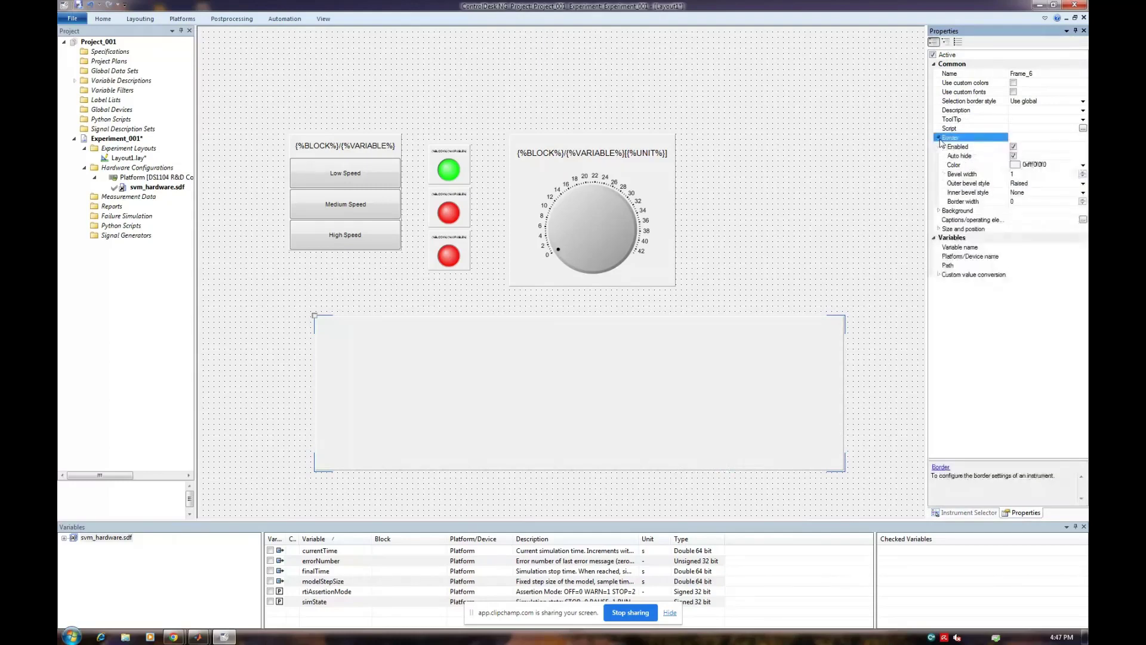
{"action": "left_click", "coordinate": [940, 210]}
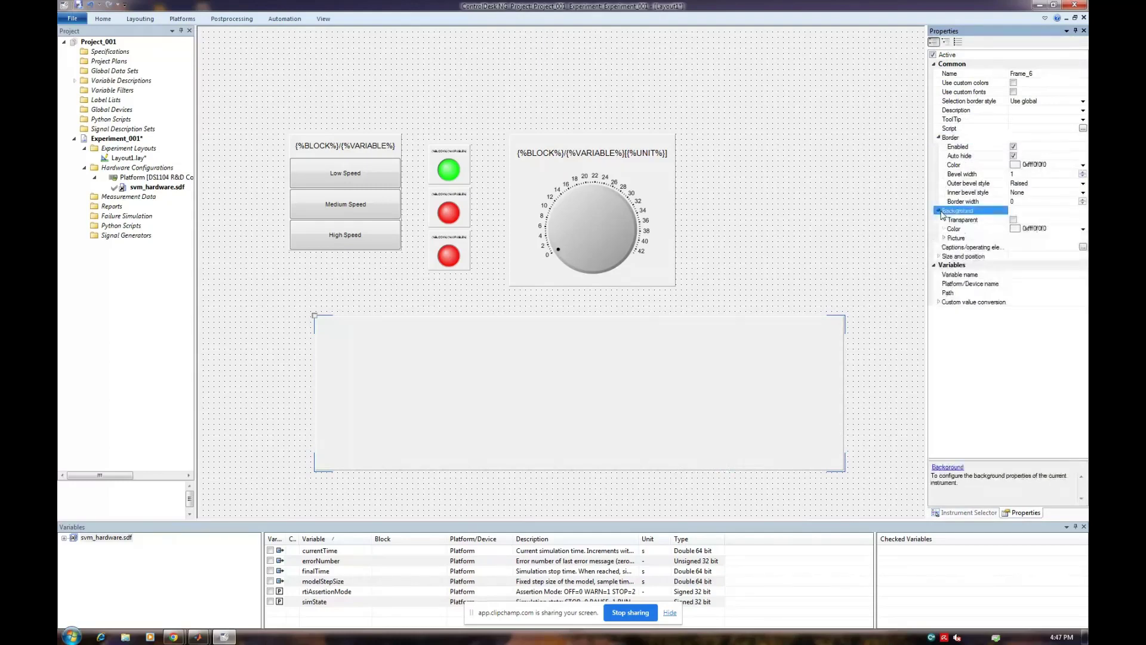
{"action": "left_click", "coordinate": [944, 239]}
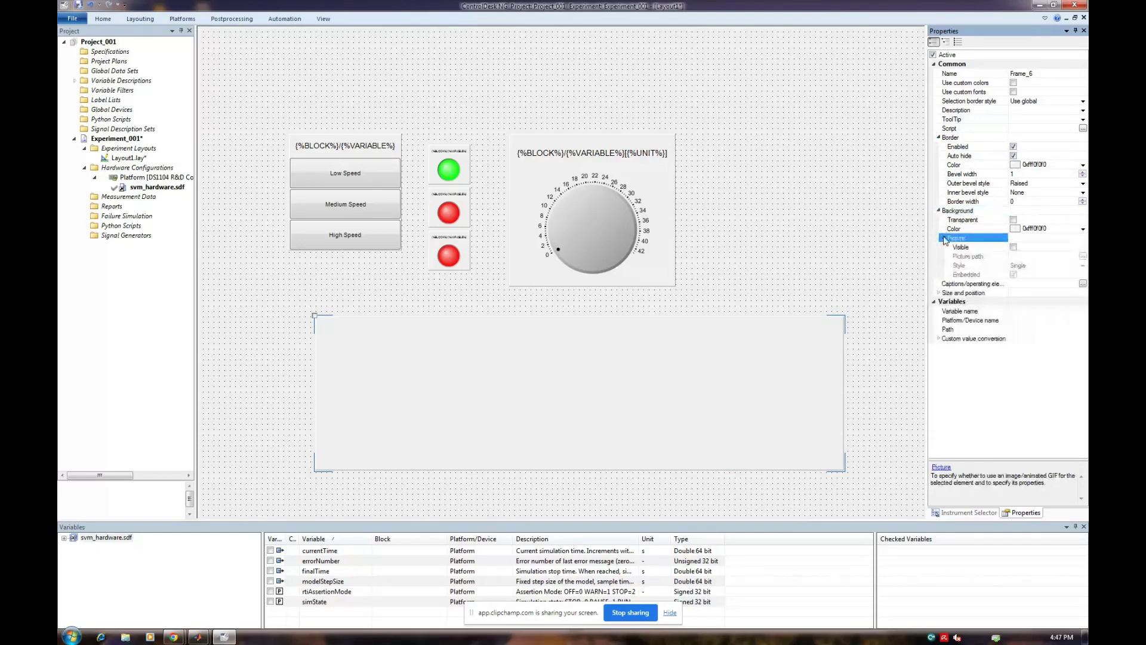
{"action": "left_click", "coordinate": [1013, 247]}
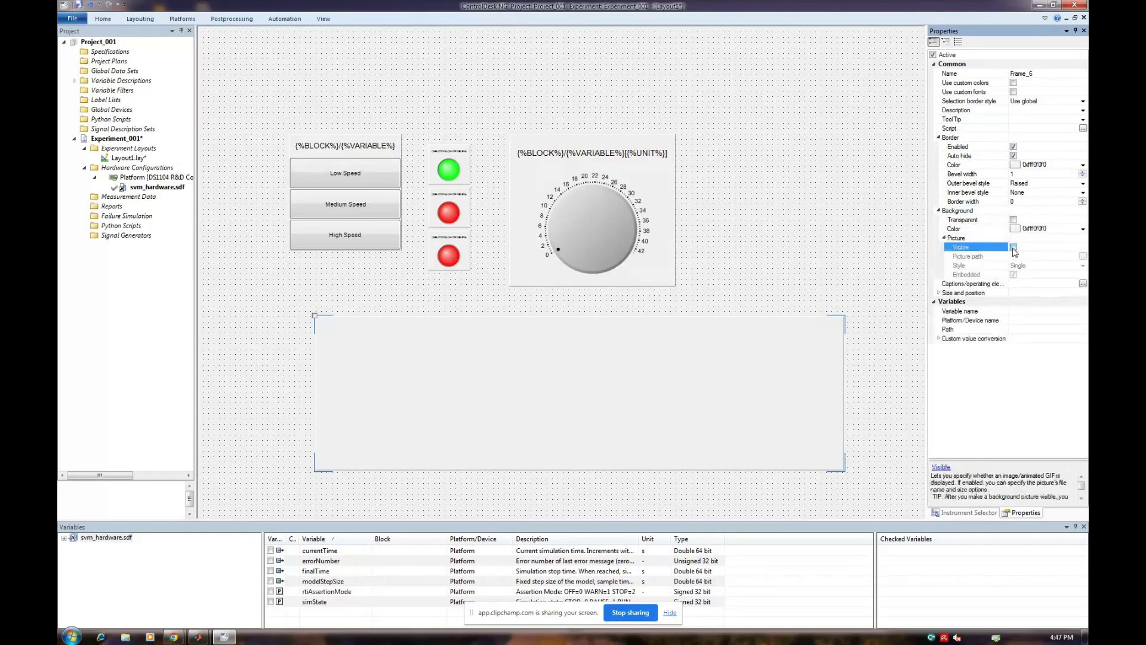
{"action": "left_click", "coordinate": [1083, 256]}
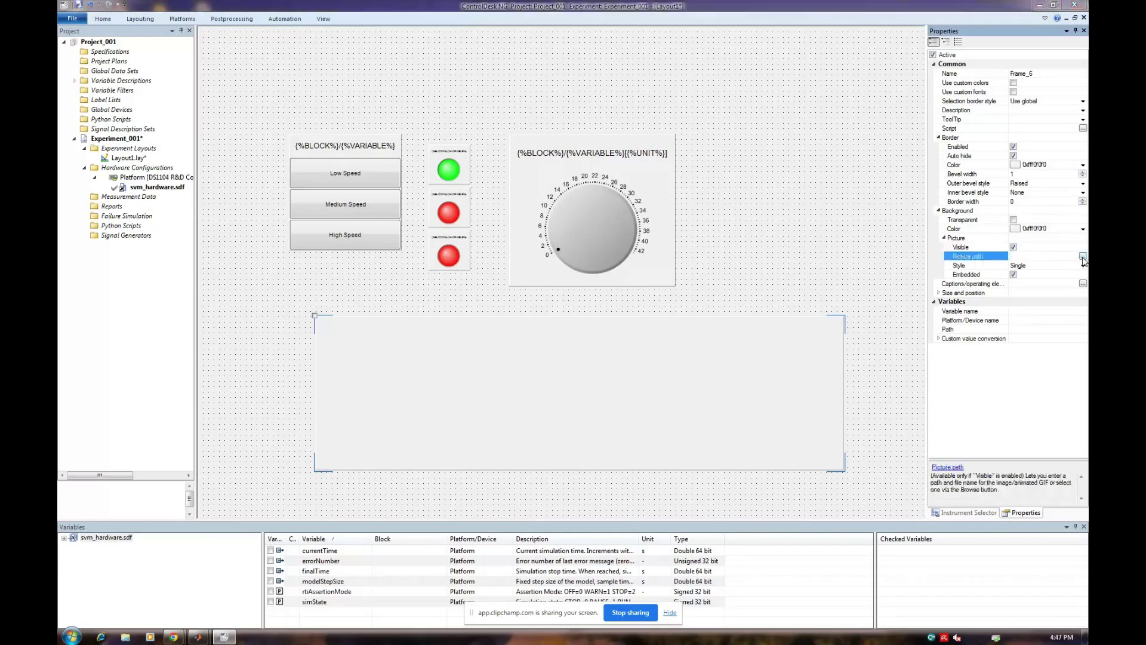
{"action": "left_click", "coordinate": [570, 263]}
{"action": "left_click", "coordinate": [684, 421]}
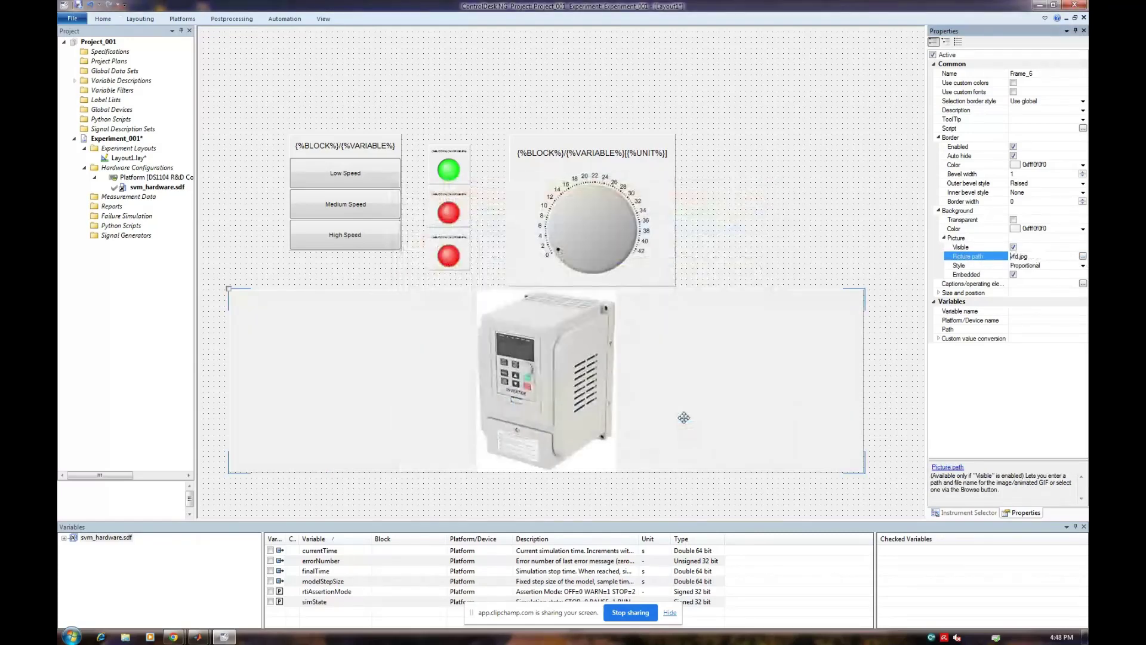
- Narrow the picture frame to roughly fit the inverter image and position it beneath the knob
{"action": "left_click_drag", "start_coordinate": [867, 458], "coordinate": [451, 472]}
{"action": "left_click_drag", "start_coordinate": [435, 397], "coordinate": [651, 414]}
{"action": "left_click", "coordinate": [818, 378]}
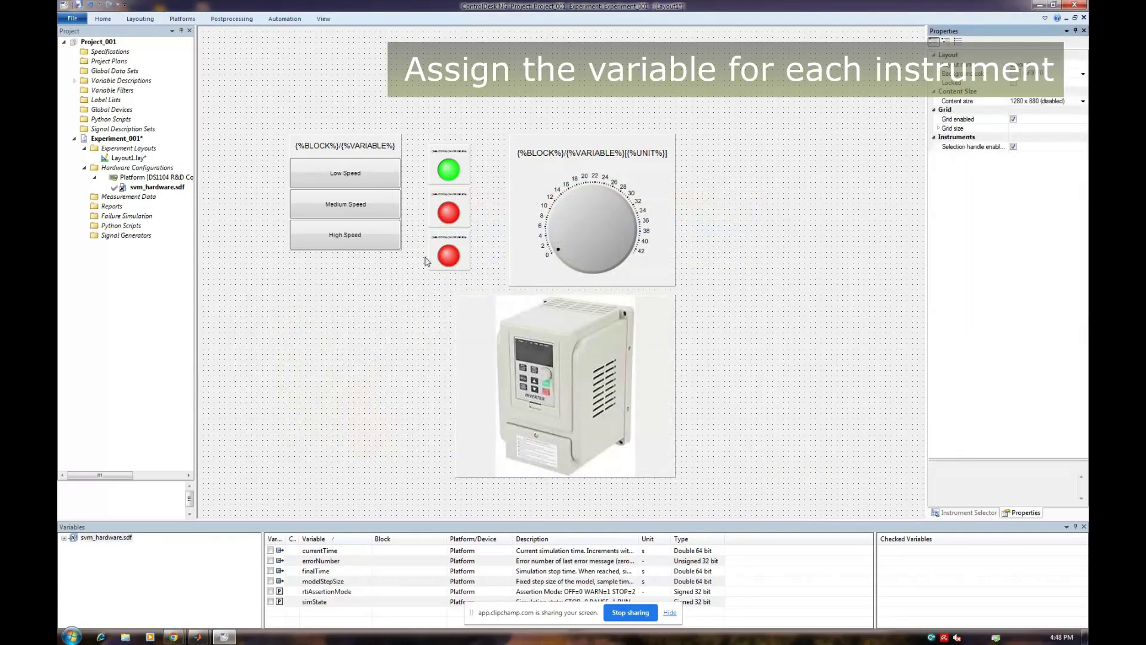
- Expand the svm_hardware variable description down to the blocks under Model Root
{"action": "double_click", "coordinate": [98, 538]}
{"action": "double_click", "coordinate": [101, 547]}
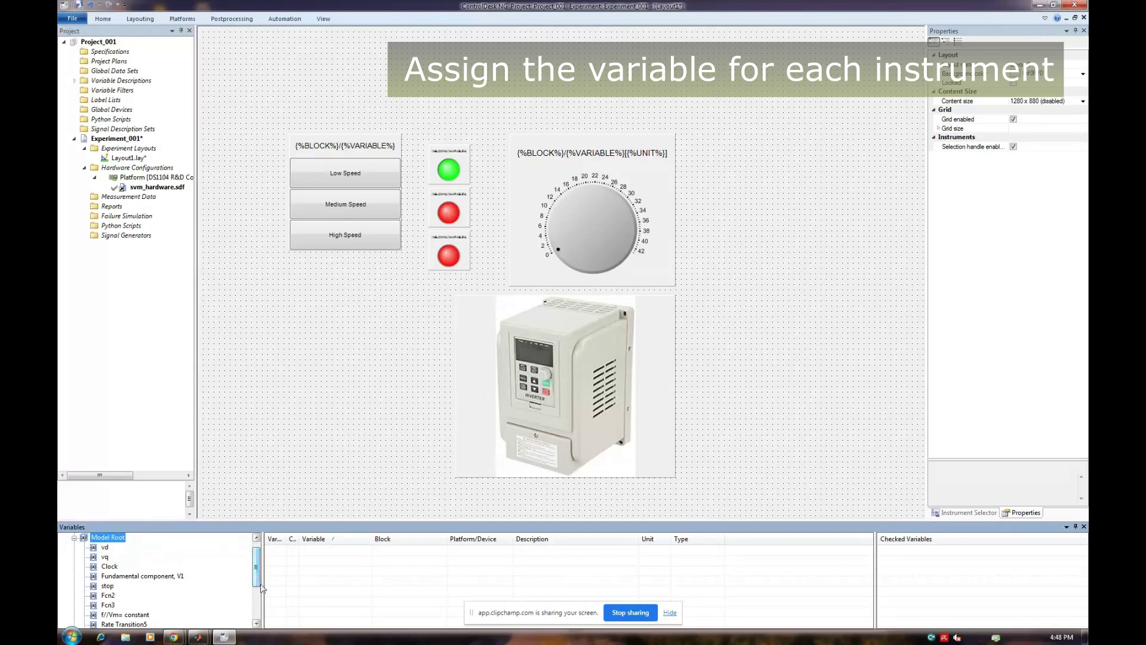
- Switch to the svm_hardware Simulink model and examine the name of the constant block that supplies Vm
{"action": "mouse_move", "coordinate": [198, 636]}
{"action": "left_click", "coordinate": [262, 567]}
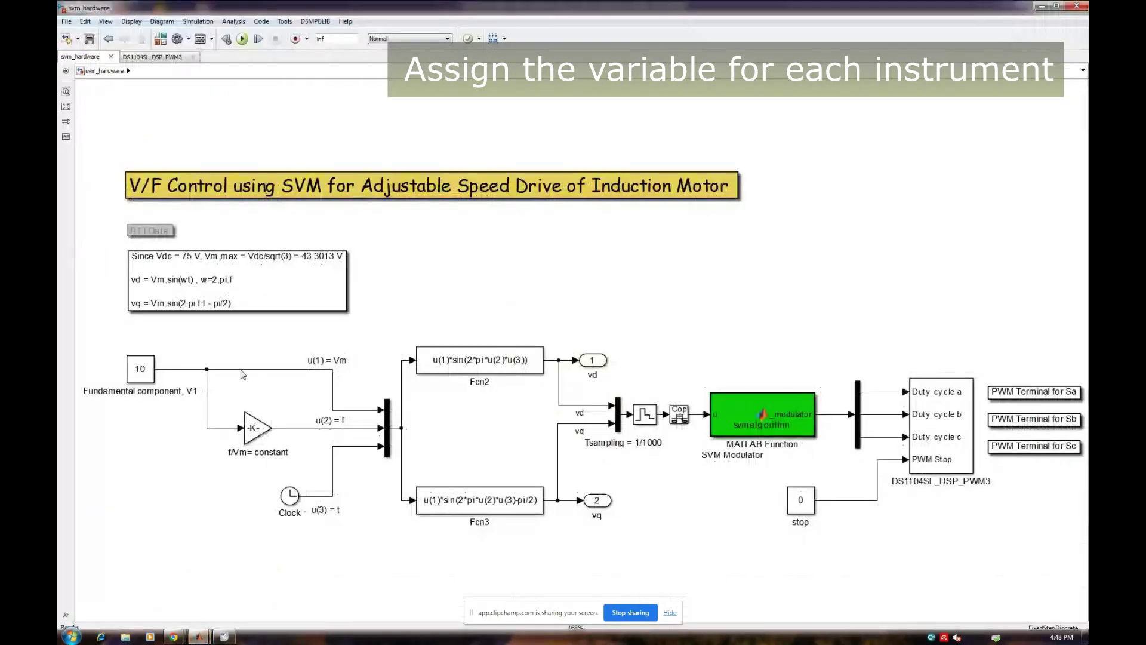
{"action": "left_click", "coordinate": [144, 377]}
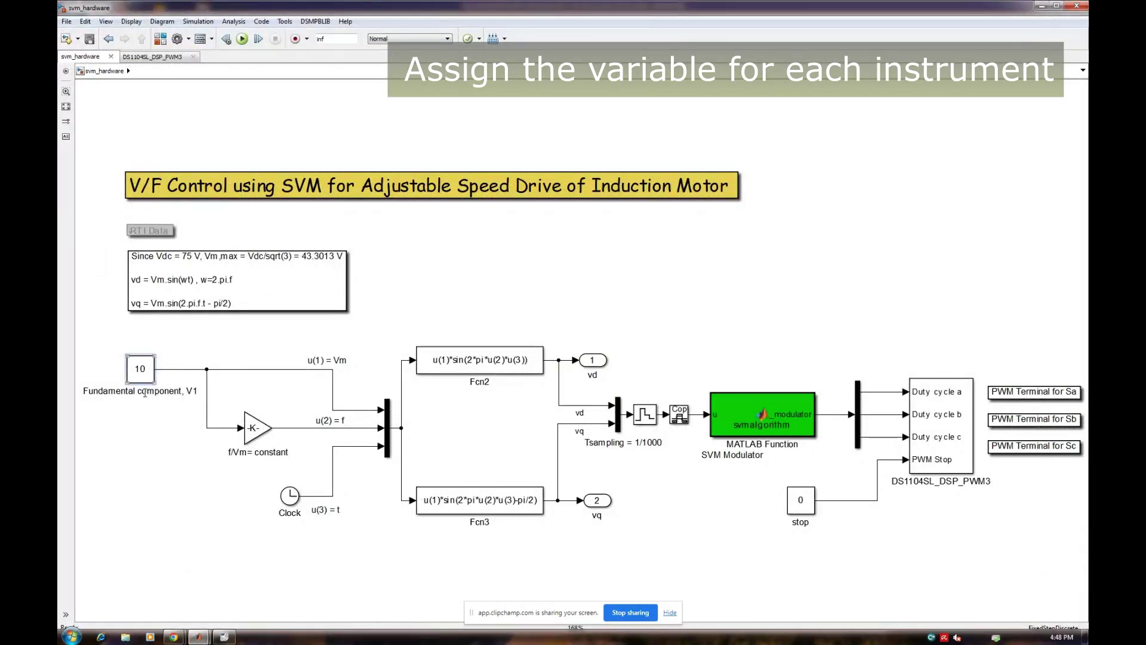
{"action": "left_click", "coordinate": [161, 391]}
{"action": "left_click_drag", "start_coordinate": [197, 391], "coordinate": [94, 390]}
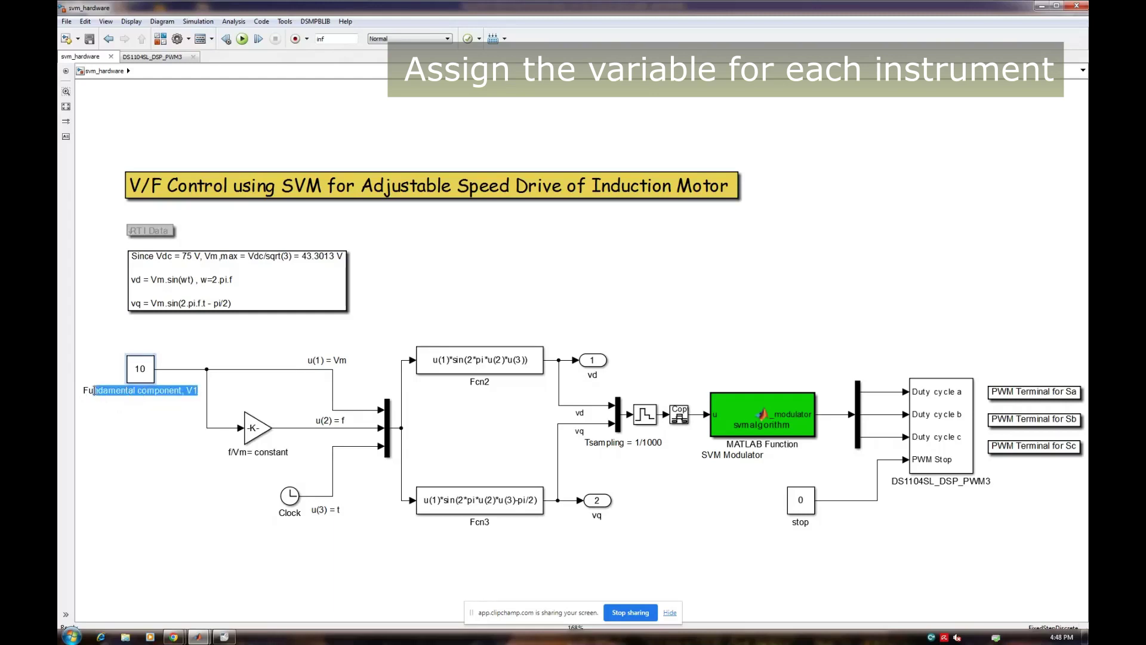
{"action": "left_click", "coordinate": [157, 462]}
- Return to ControlDesk and assign the Value parameter of Fundamental component, V1 to the push buttons, all three LEDs and the knob
{"action": "left_click", "coordinate": [225, 636]}
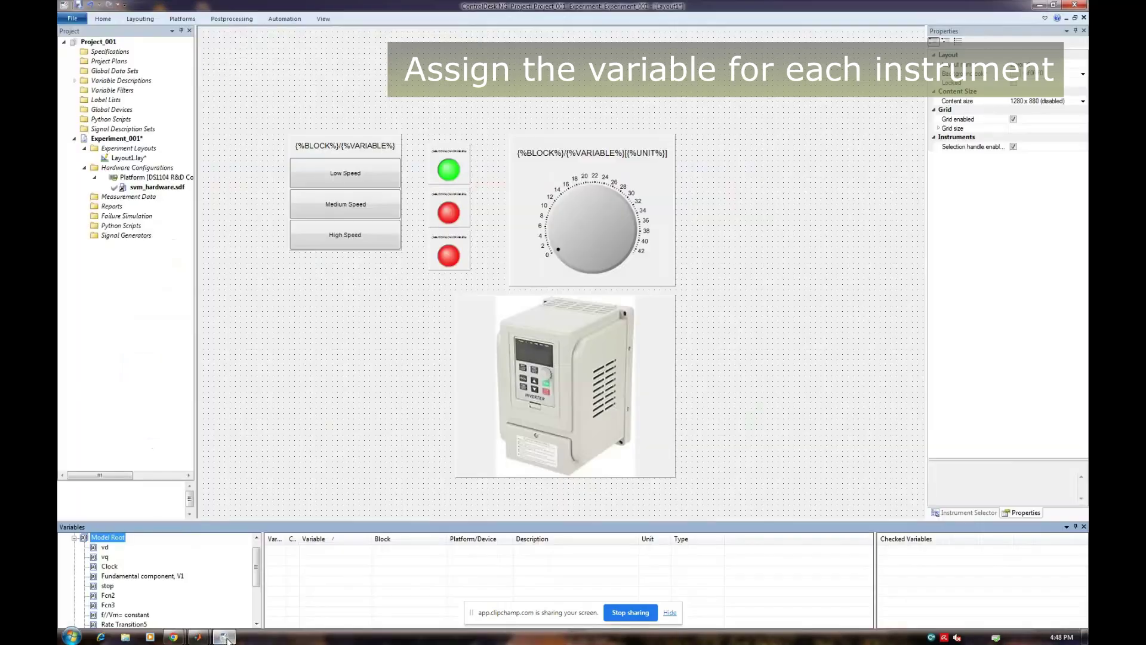
{"action": "left_click", "coordinate": [145, 577]}
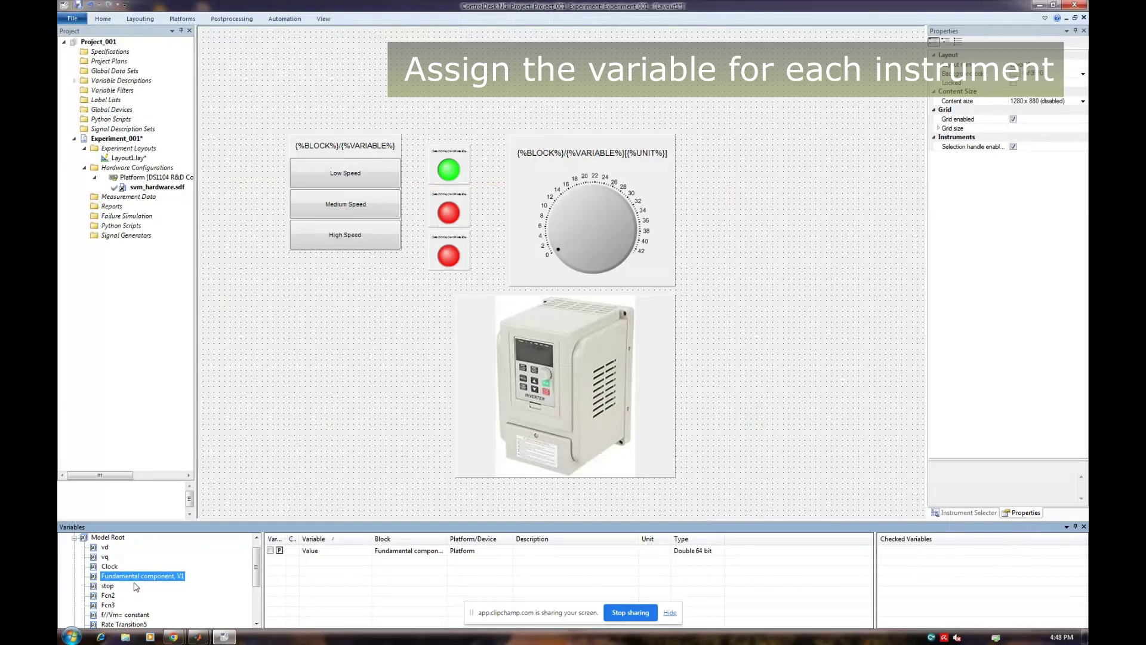
{"action": "left_click", "coordinate": [280, 550]}
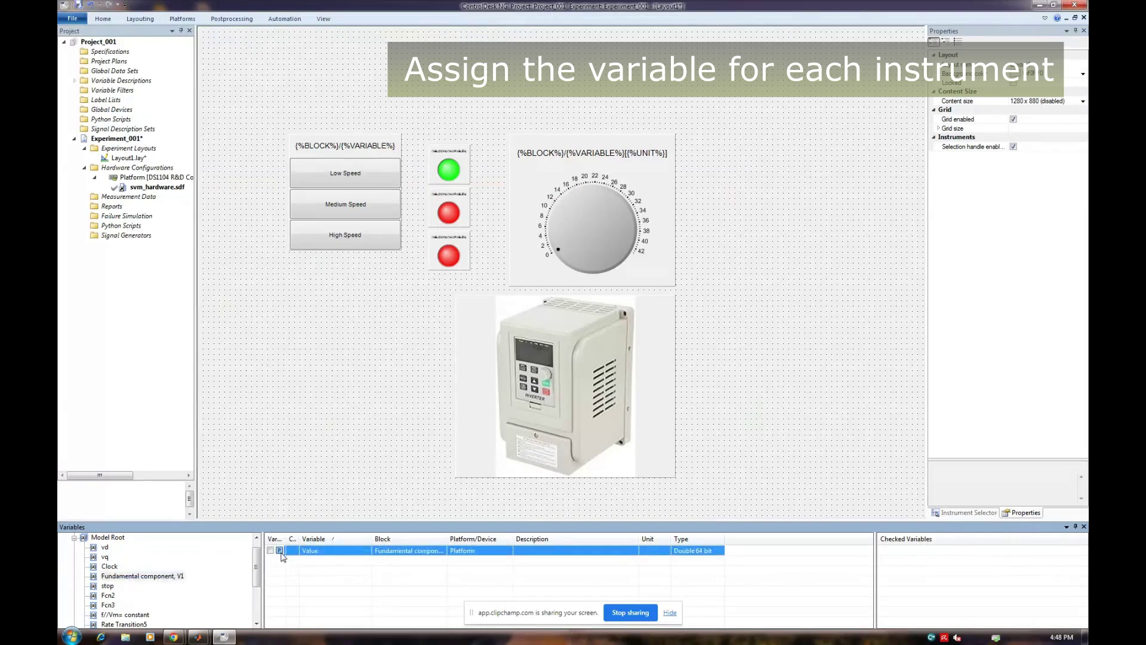
{"action": "left_click_drag", "start_coordinate": [281, 551], "coordinate": [353, 231]}
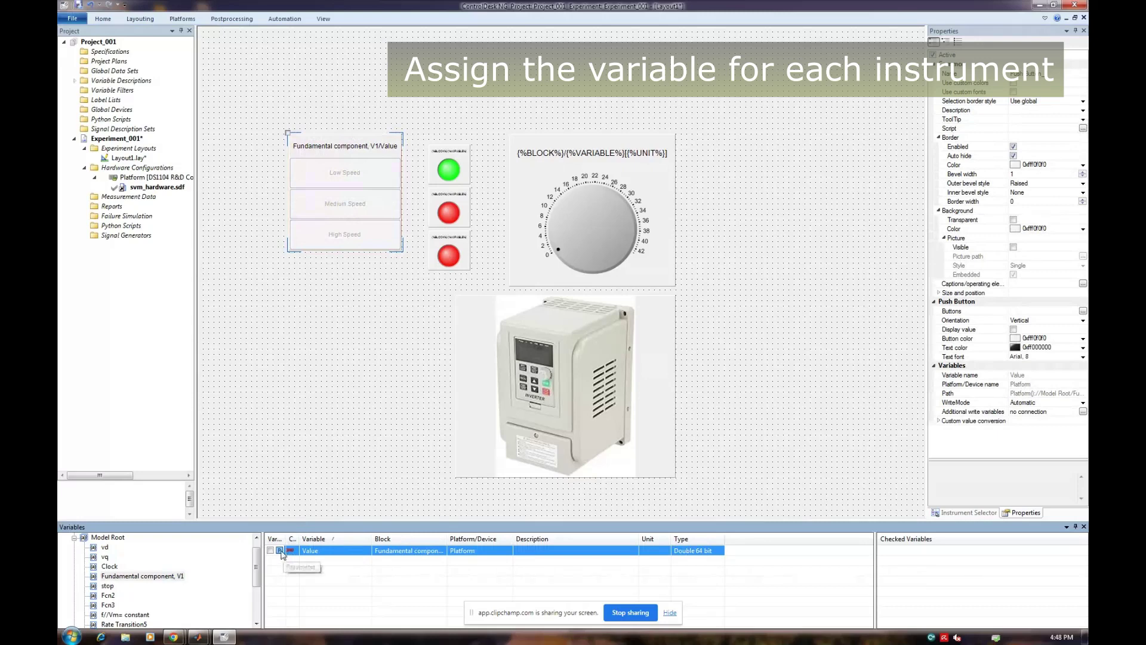
{"action": "left_click_drag", "start_coordinate": [282, 555], "coordinate": [452, 174]}
{"action": "left_click_drag", "start_coordinate": [282, 551], "coordinate": [447, 209]}
{"action": "left_click_drag", "start_coordinate": [288, 554], "coordinate": [449, 255]}
{"action": "left_click_drag", "start_coordinate": [299, 560], "coordinate": [594, 226]}
{"action": "left_click", "coordinate": [793, 277]}
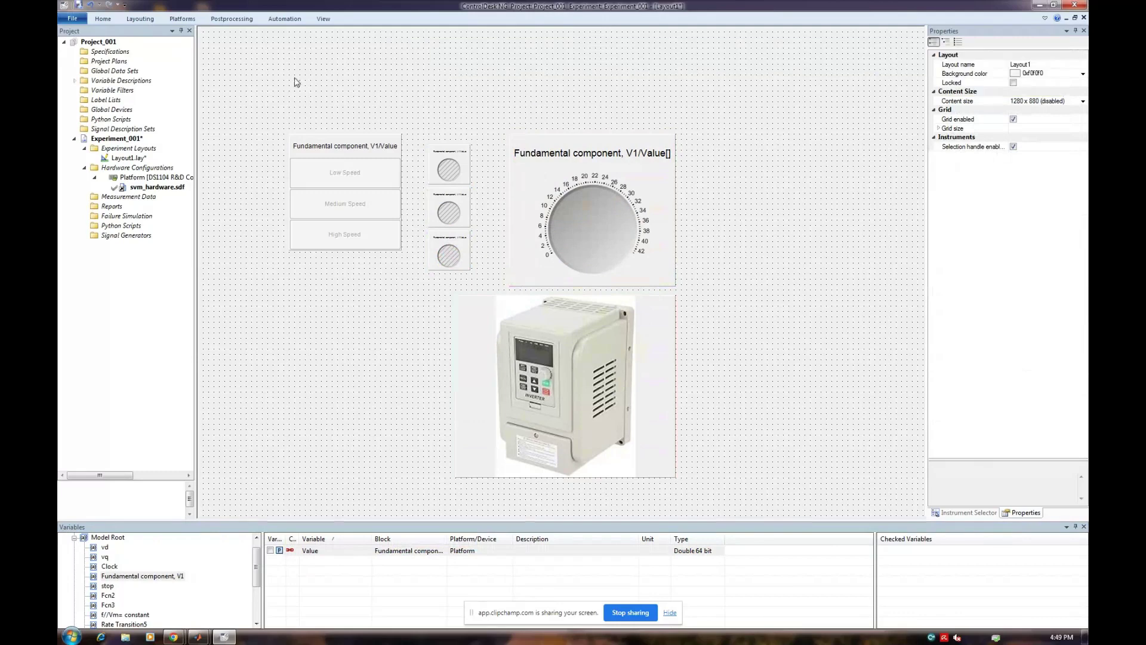
- Go online and test the layout by activating Low, Medium and High Speed and turning the knob to about 36
{"action": "left_click", "coordinate": [103, 18]}
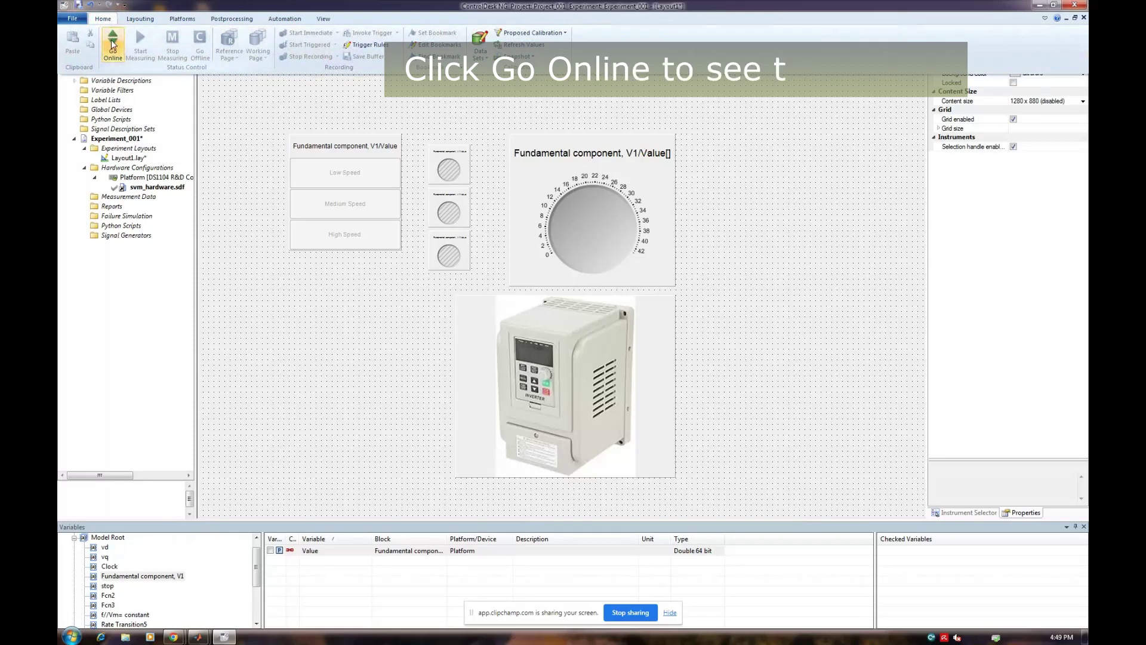
{"action": "left_click", "coordinate": [112, 41]}
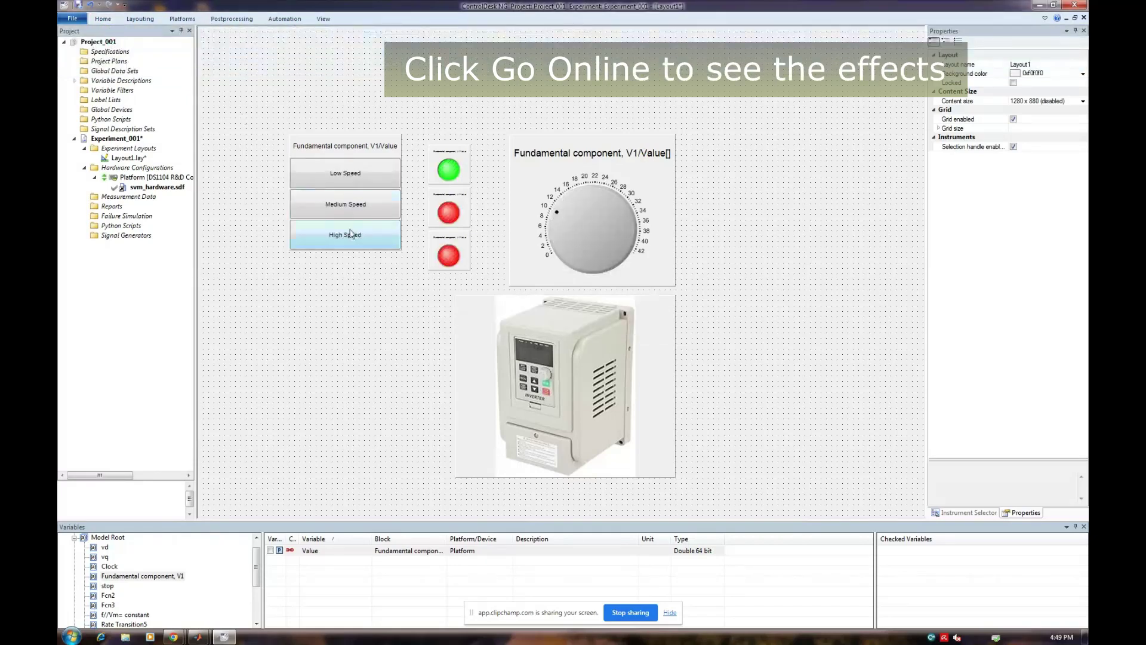
{"action": "left_click", "coordinate": [353, 179]}
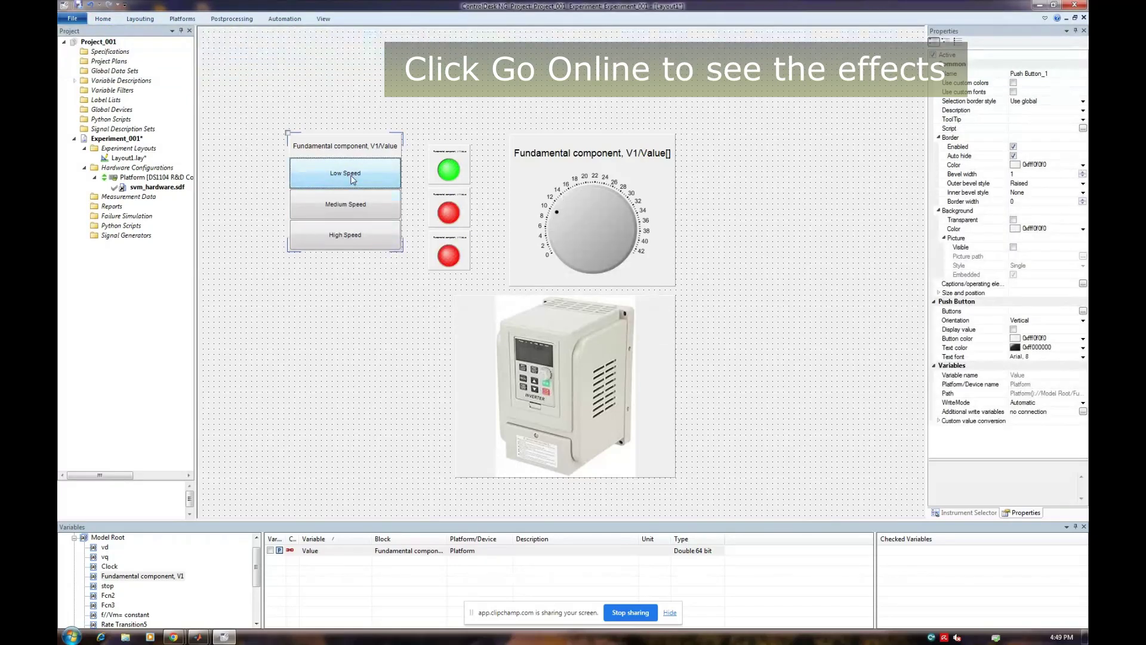
{"action": "left_click", "coordinate": [353, 206]}
{"action": "left_click", "coordinate": [359, 243]}
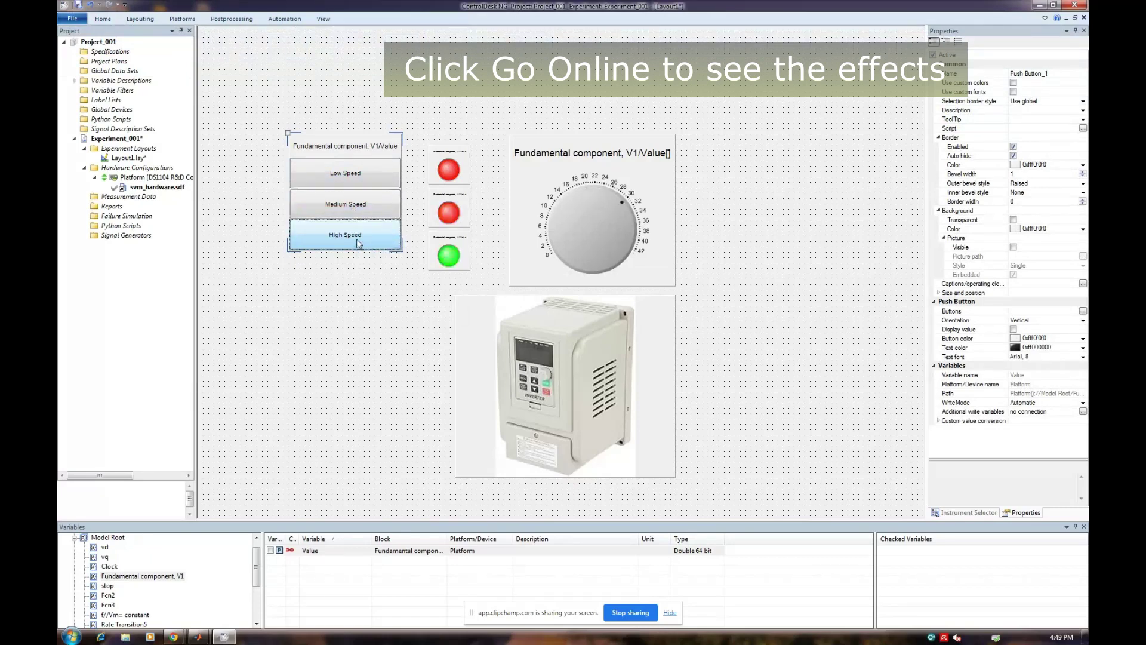
{"action": "mouse_move", "coordinate": [618, 208]}
{"action": "left_mouse_down"}
{"action": "mouse_move", "coordinate": [588, 191]}
{"action": "mouse_move", "coordinate": [552, 216]}
{"action": "mouse_move", "coordinate": [552, 232]}
{"action": "mouse_move", "coordinate": [570, 199]}
{"action": "mouse_move", "coordinate": [615, 212]}
{"action": "left_mouse_up"}
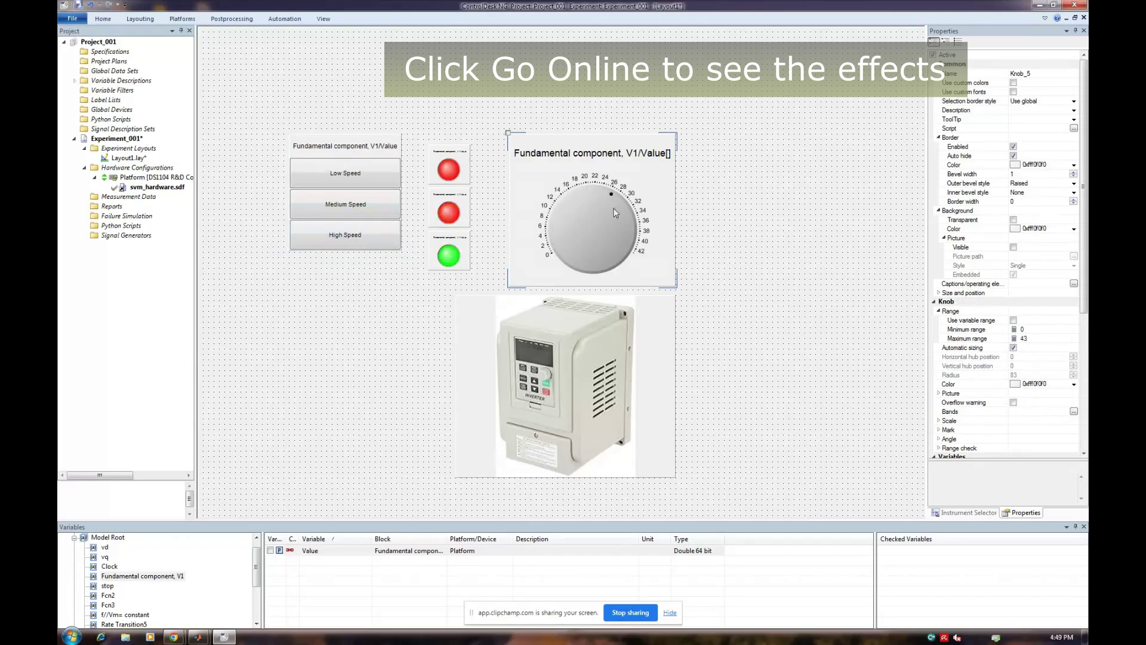
- Take the experiment offline so more instruments can be added to the layout
{"action": "left_click", "coordinate": [307, 89]}
{"action": "left_click", "coordinate": [103, 18]}
{"action": "left_click", "coordinate": [200, 44]}
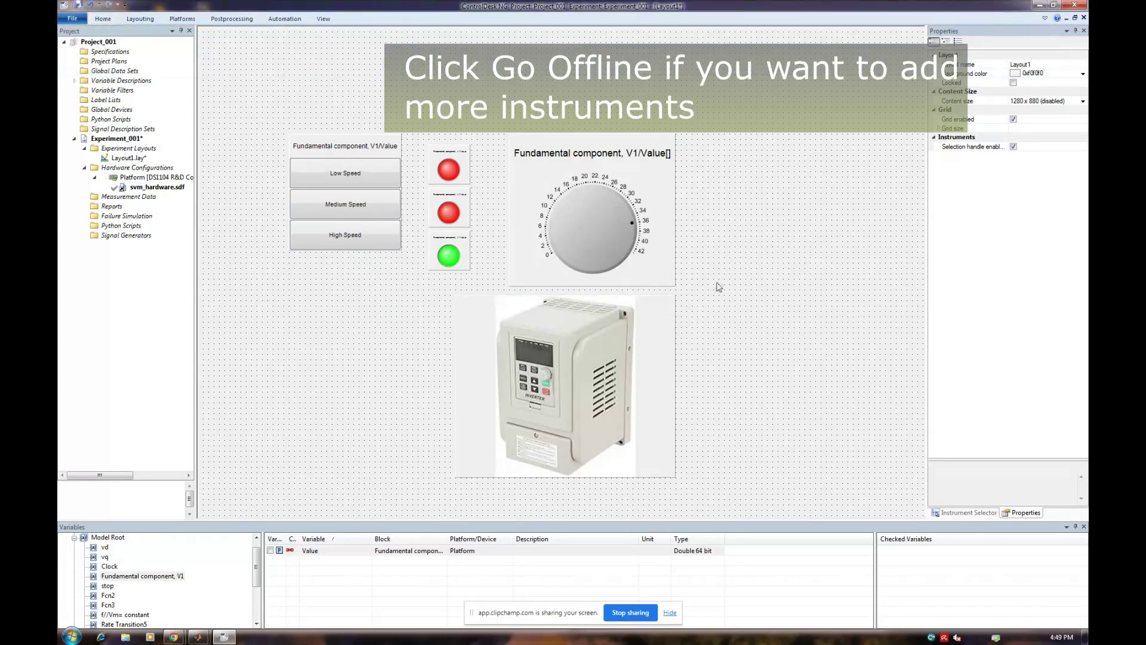
- Place a Display instrument beside the knob and assign it the Value parameter of Fundamental component, V1
{"action": "left_click", "coordinate": [977, 515]}
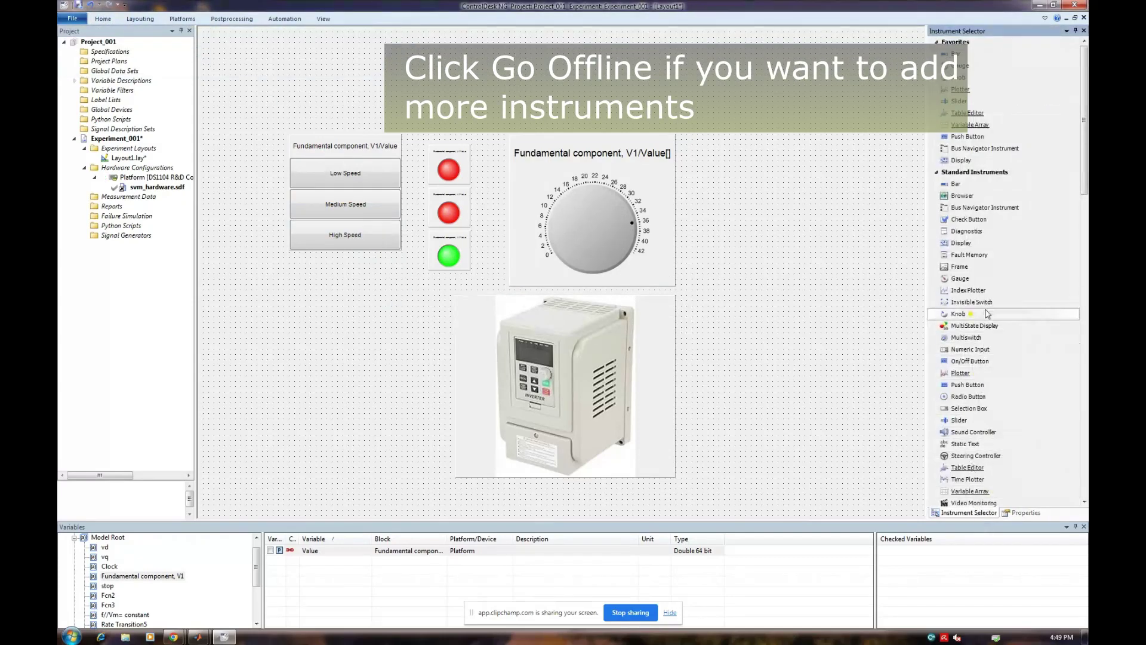
{"action": "left_click", "coordinate": [953, 245]}
{"action": "left_click_drag", "start_coordinate": [702, 158], "coordinate": [840, 225]}
{"action": "left_click", "coordinate": [833, 265]}
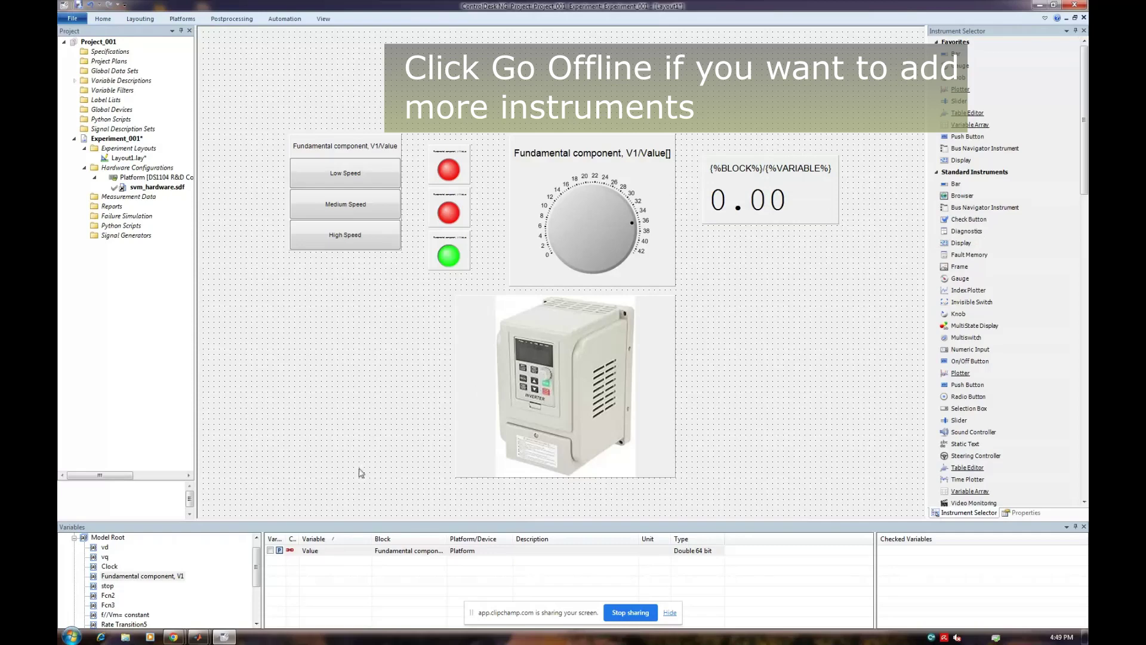
{"action": "left_click", "coordinate": [121, 577]}
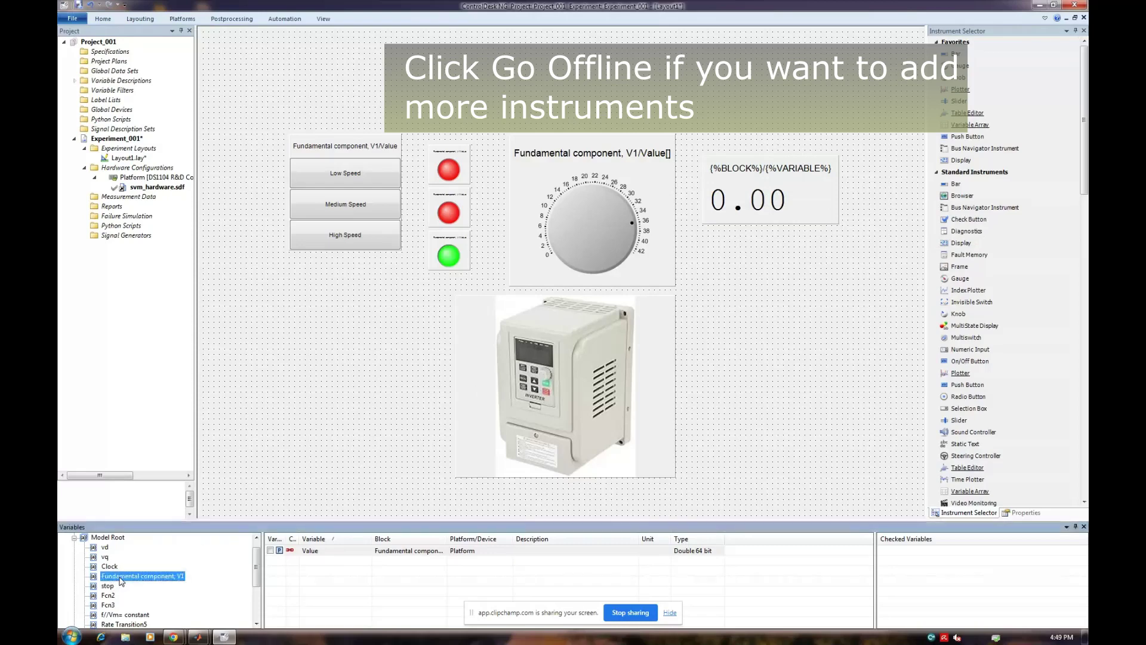
{"action": "left_click_drag", "start_coordinate": [281, 554], "coordinate": [738, 216]}
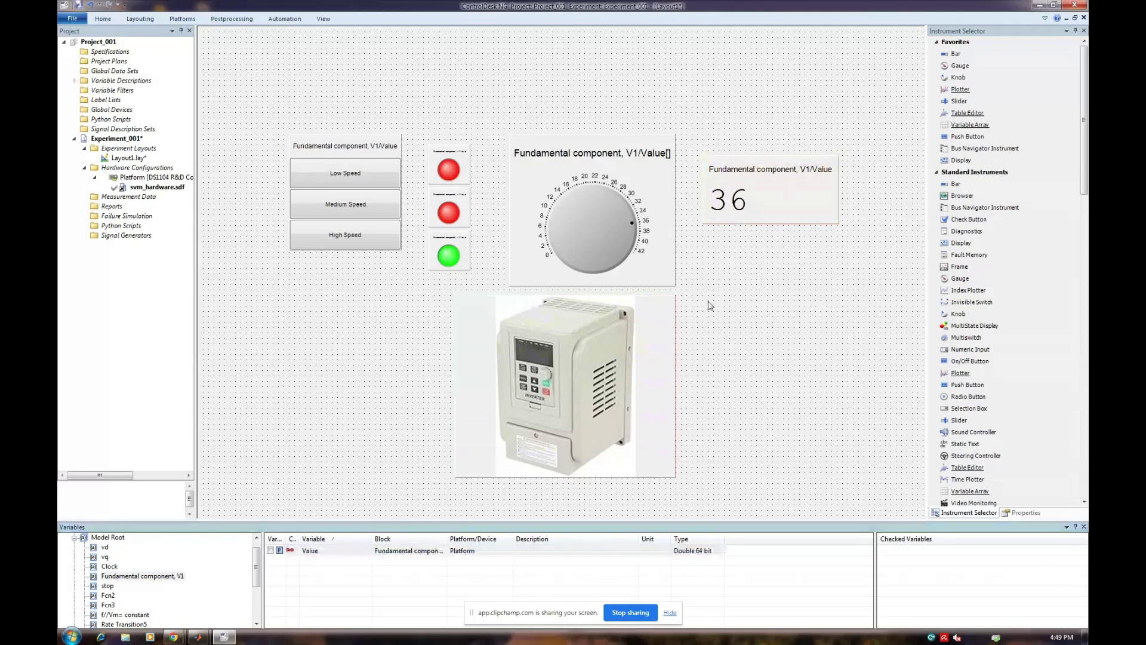
- Go online again to run the layout with the added Display
{"action": "left_click", "coordinate": [103, 19]}
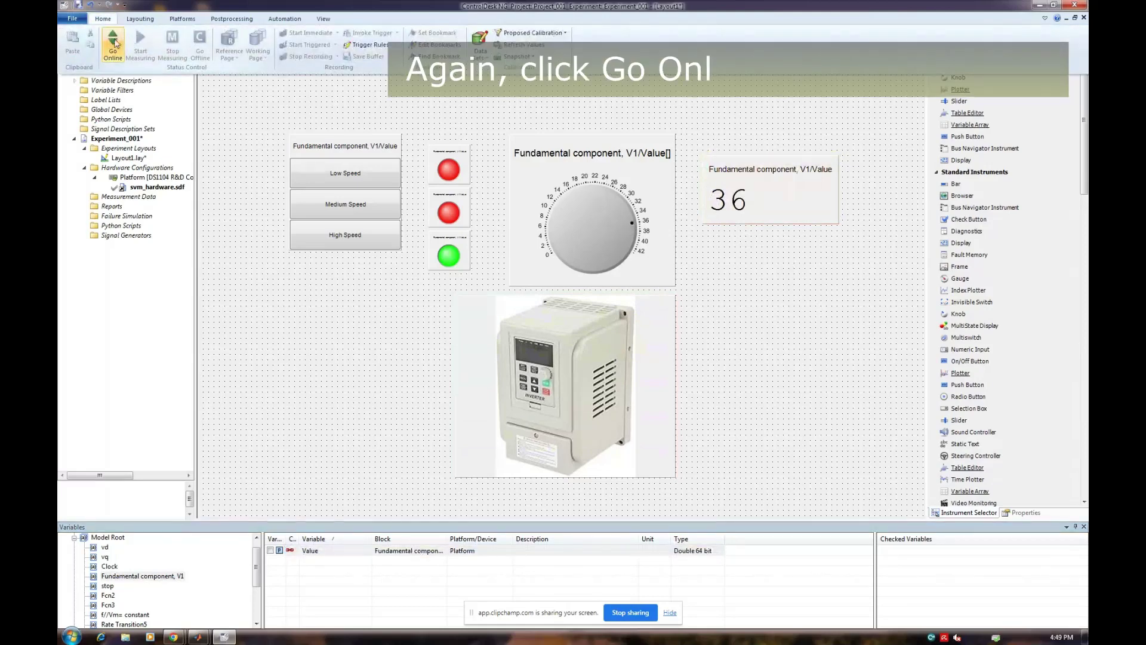